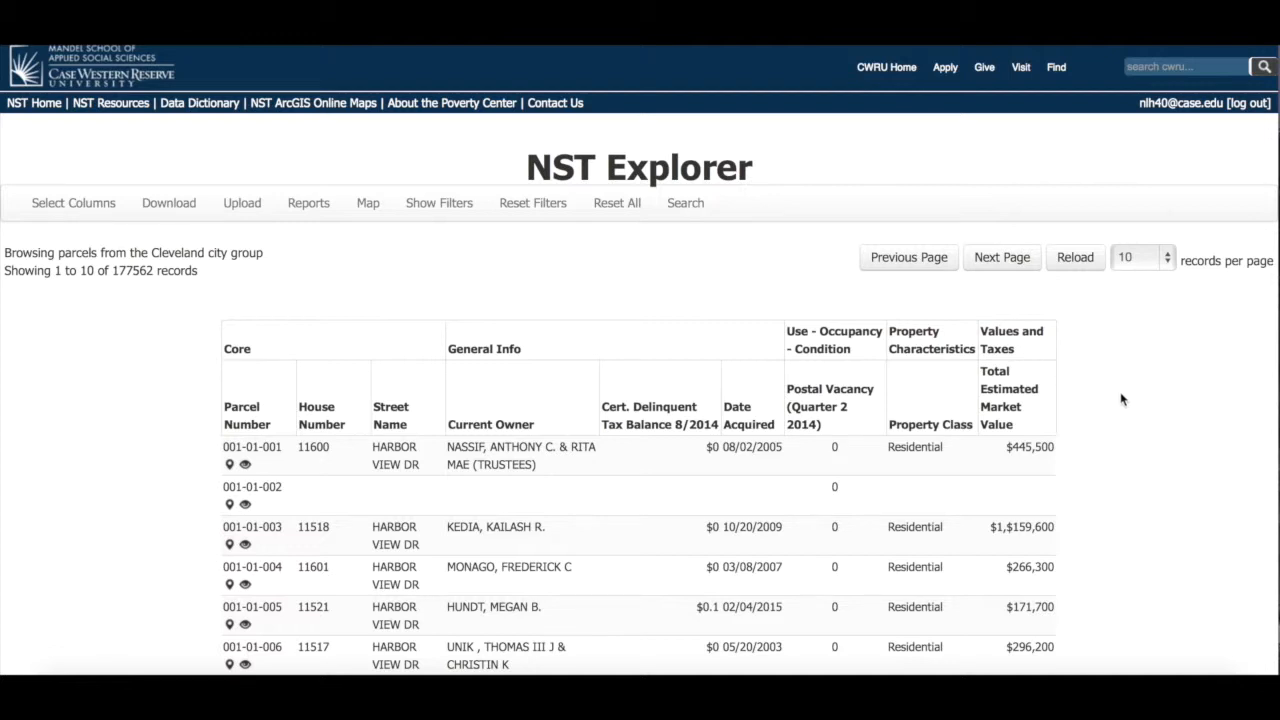
Filter the parcels on Postal Vacancy (Quarter 2 2014) where the flag is 0, and reset the filters.
{"action": "left_click", "coordinate": [850, 404]}
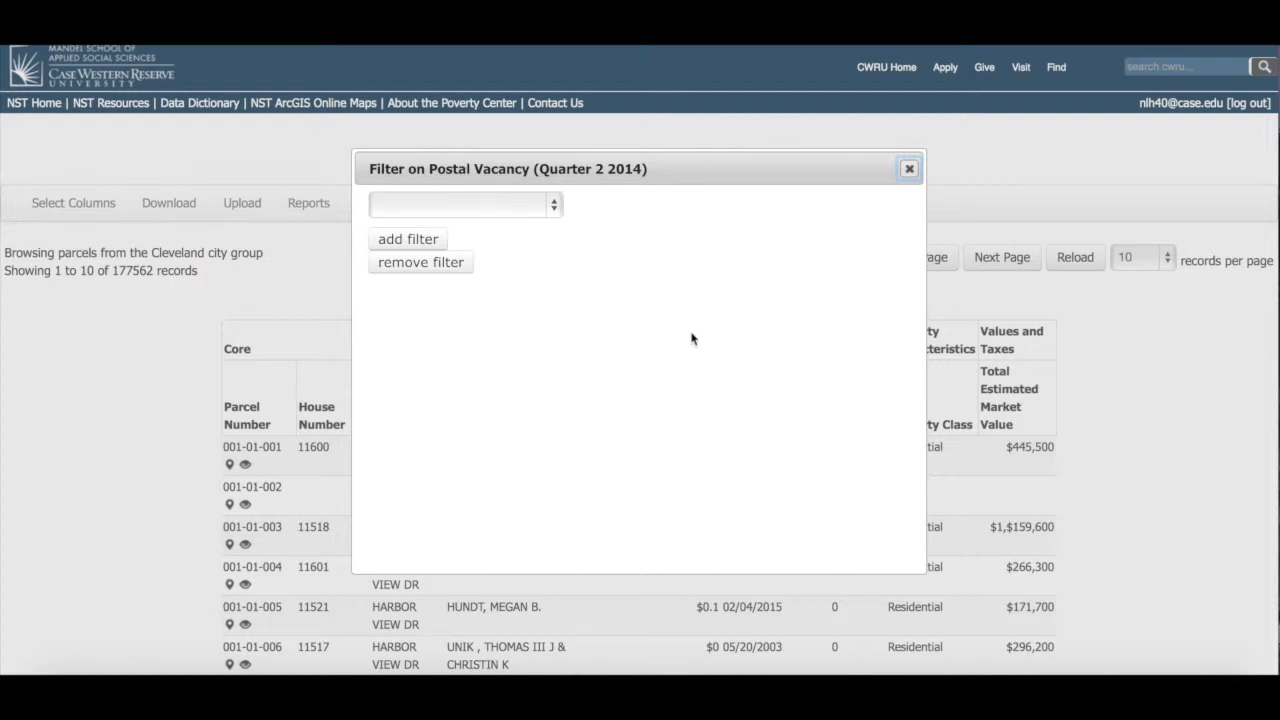
{"action": "left_click", "coordinate": [535, 209]}
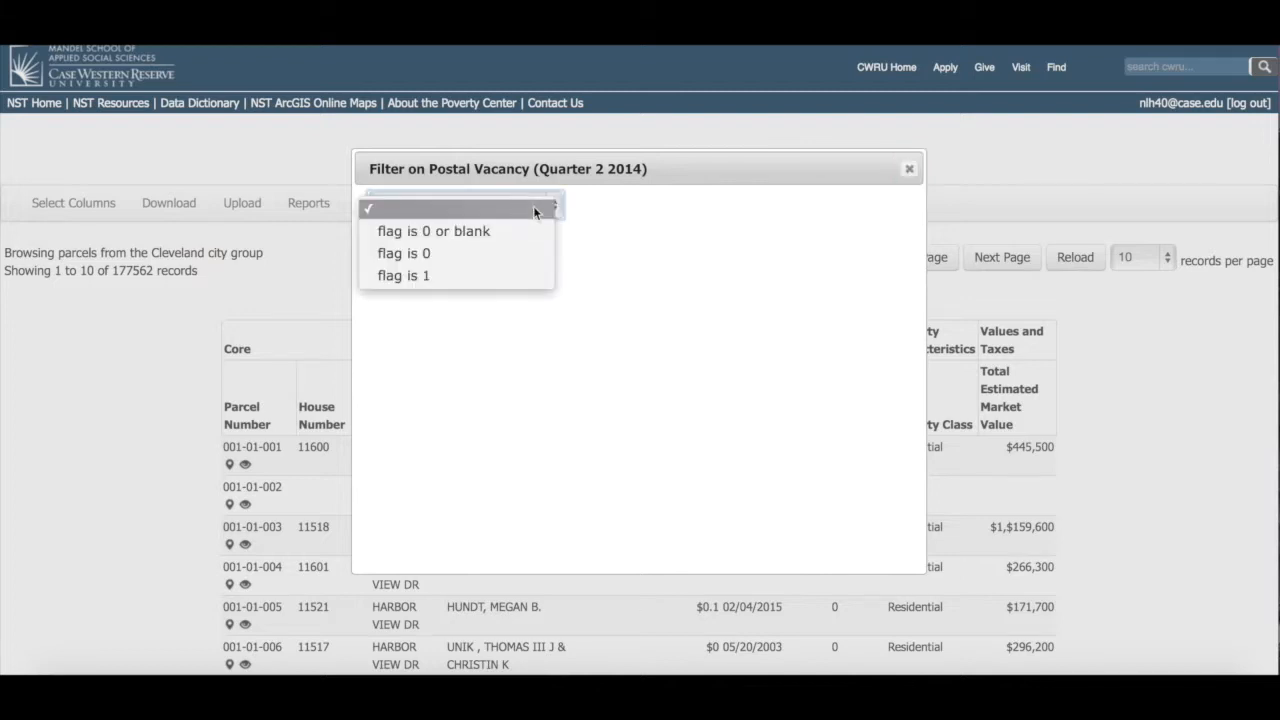
{"action": "left_click", "coordinate": [498, 256]}
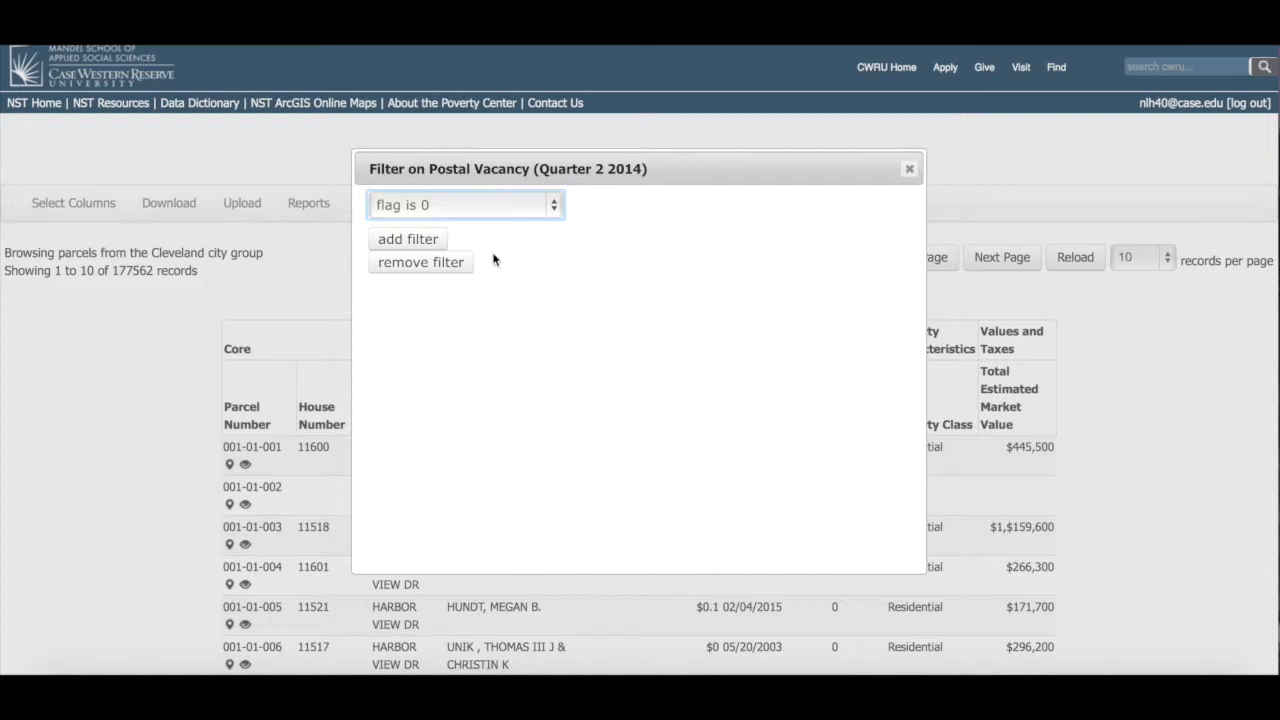
{"action": "left_click", "coordinate": [433, 243]}
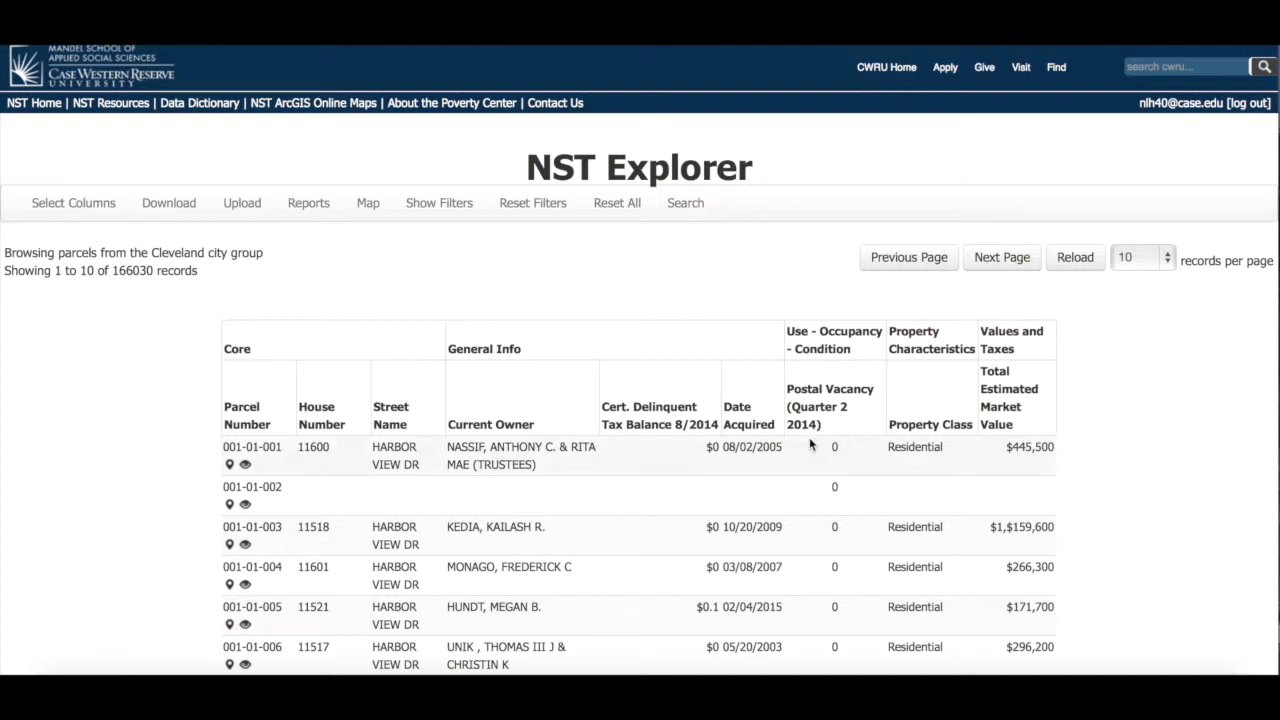
{"action": "left_click", "coordinate": [550, 216]}
Filter the parcels on Postal Vacancy (Quarter 2 2014) where the flag is 1, and reset the filters.
{"action": "left_click", "coordinate": [833, 409]}
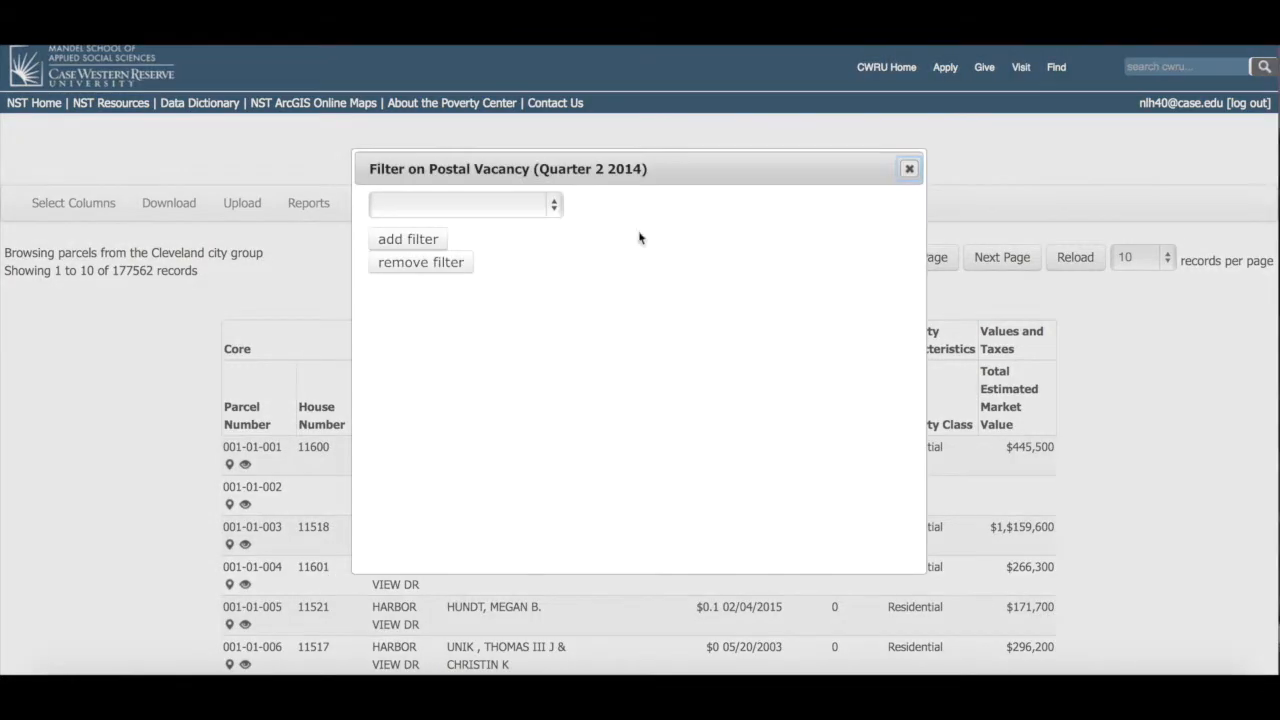
{"action": "left_click", "coordinate": [551, 212]}
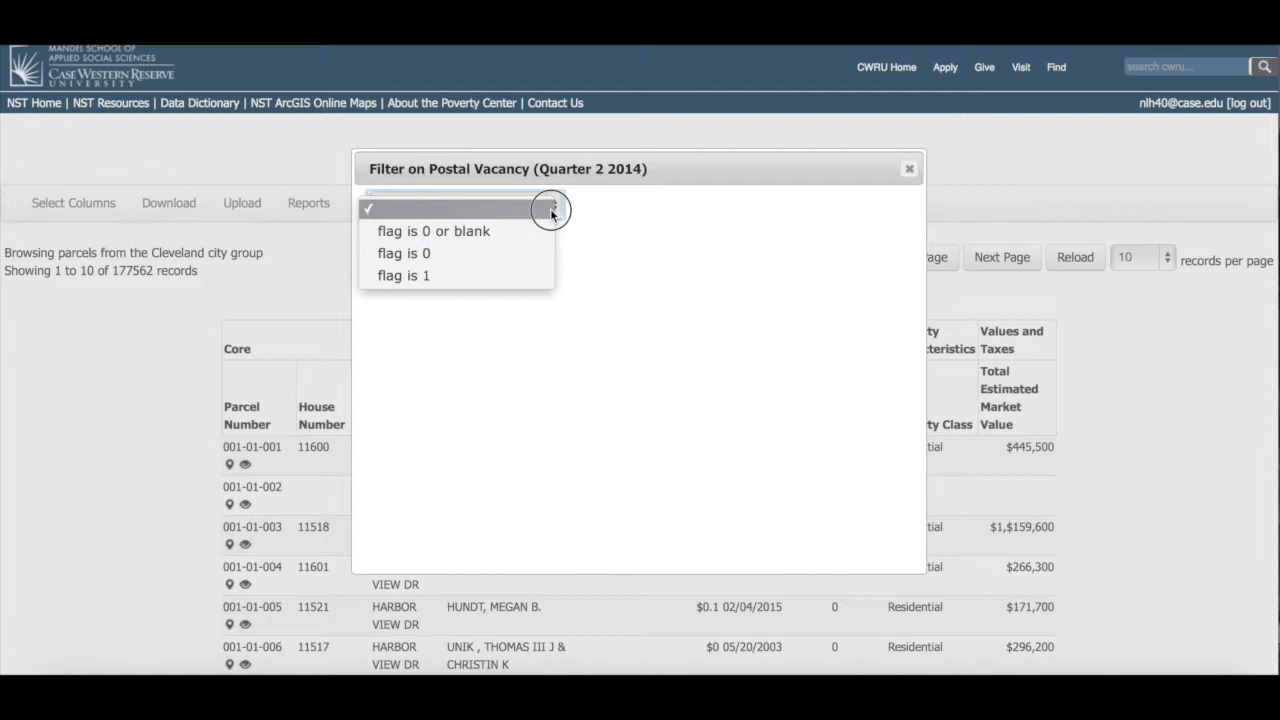
{"action": "left_click", "coordinate": [488, 271]}
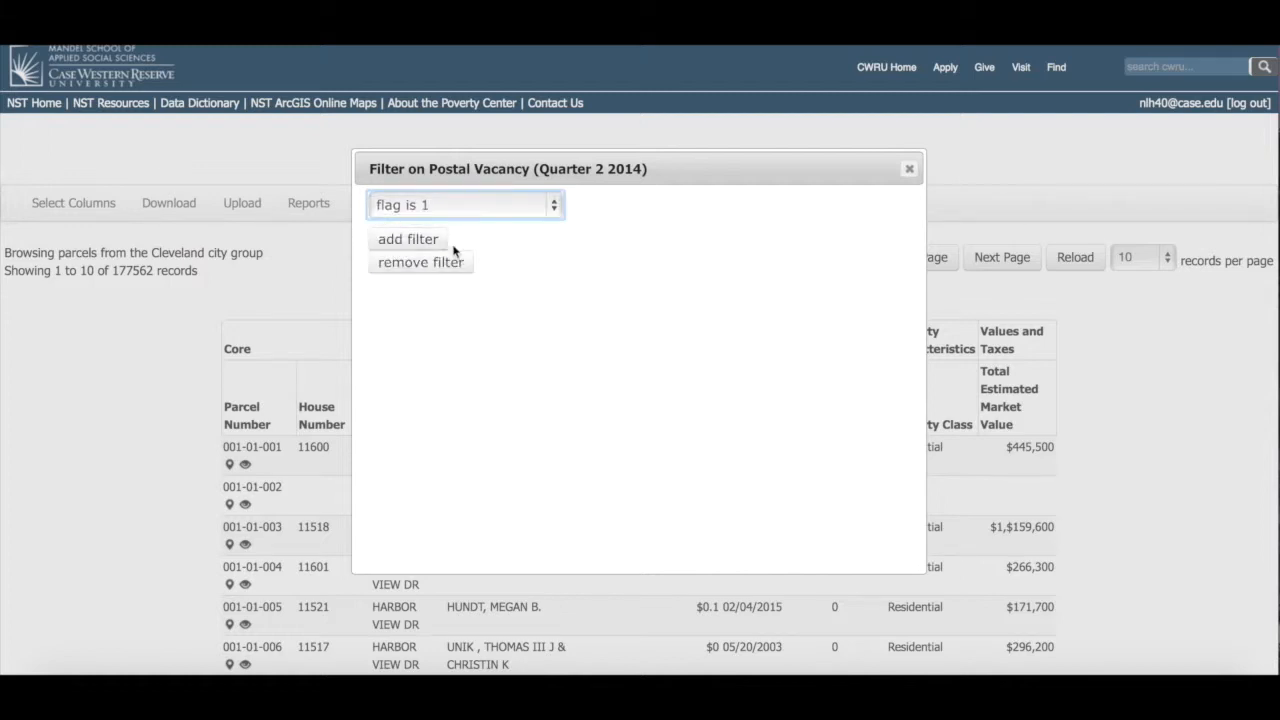
{"action": "left_click", "coordinate": [437, 244]}
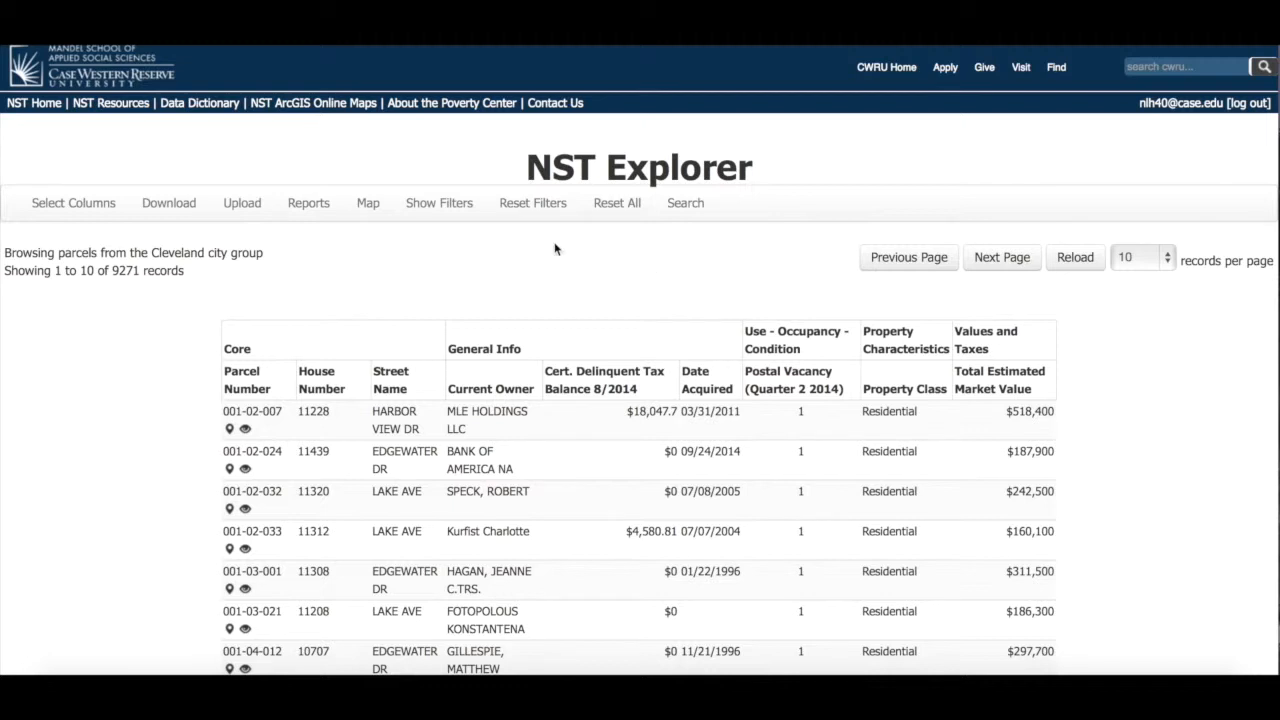
{"action": "left_click", "coordinate": [534, 209]}
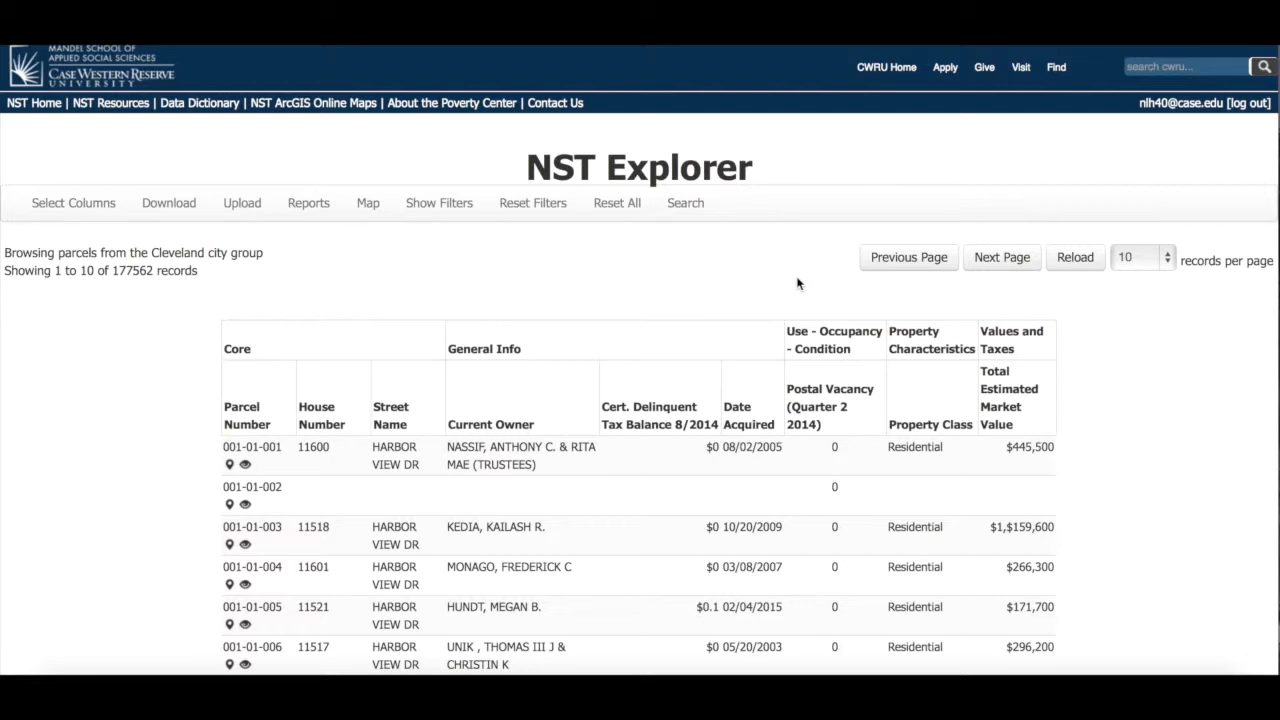
Filter Total Estimated Market Value to a minimum of 25000 and a maximum of 75000, and check the record count.
{"action": "left_click", "coordinate": [1017, 400]}
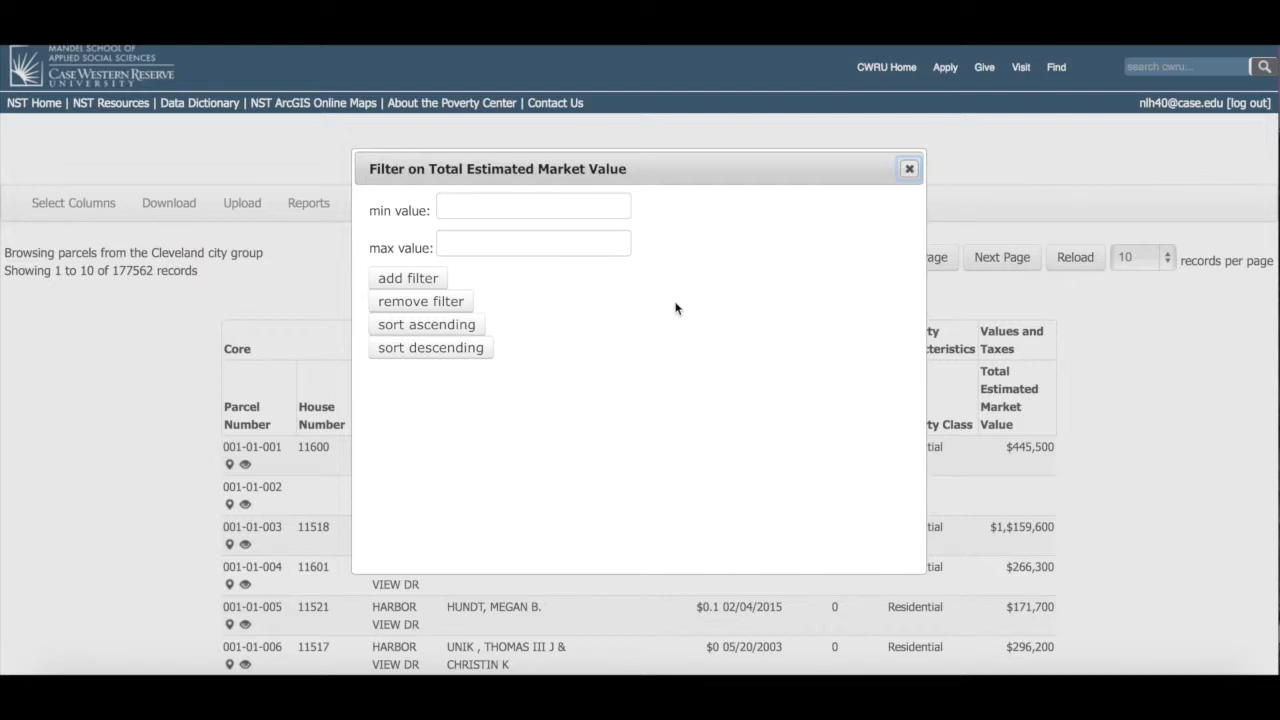
{"action": "left_click", "coordinate": [556, 209]}
{"action": "type", "text": "25000"}
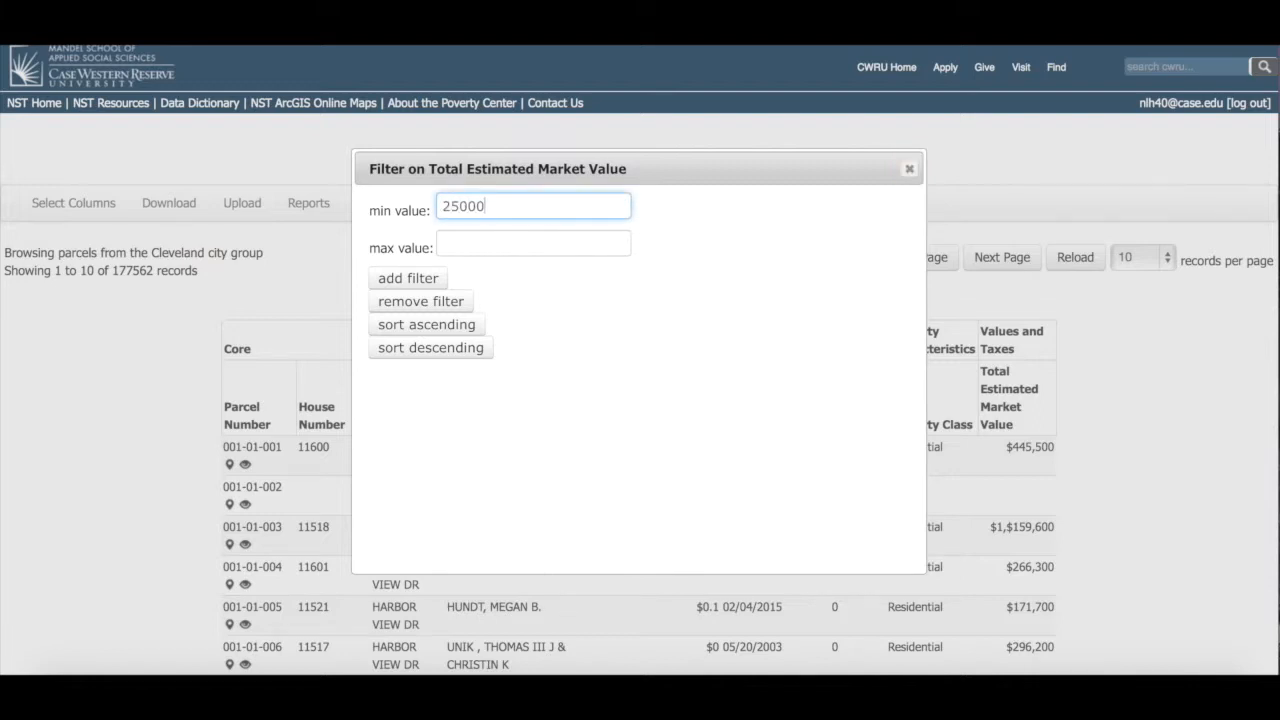
{"action": "left_click", "coordinate": [540, 239]}
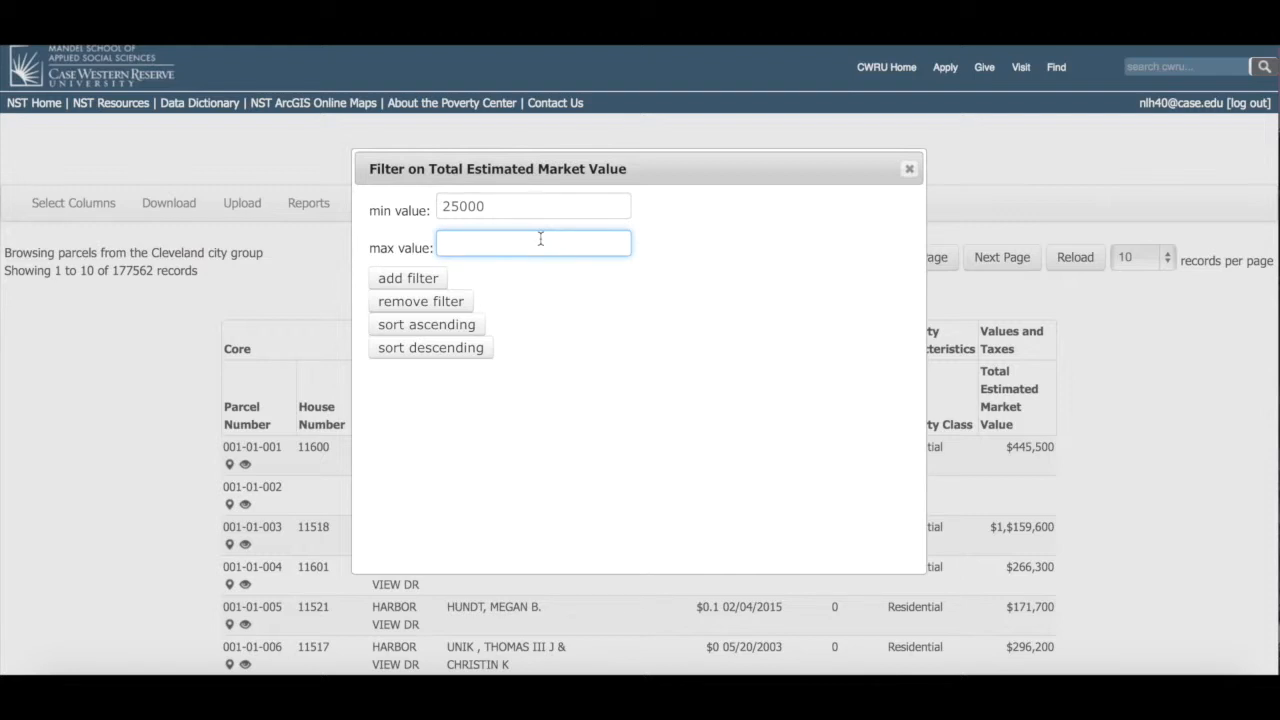
{"action": "type", "text": "75000"}
{"action": "left_click", "coordinate": [444, 278]}
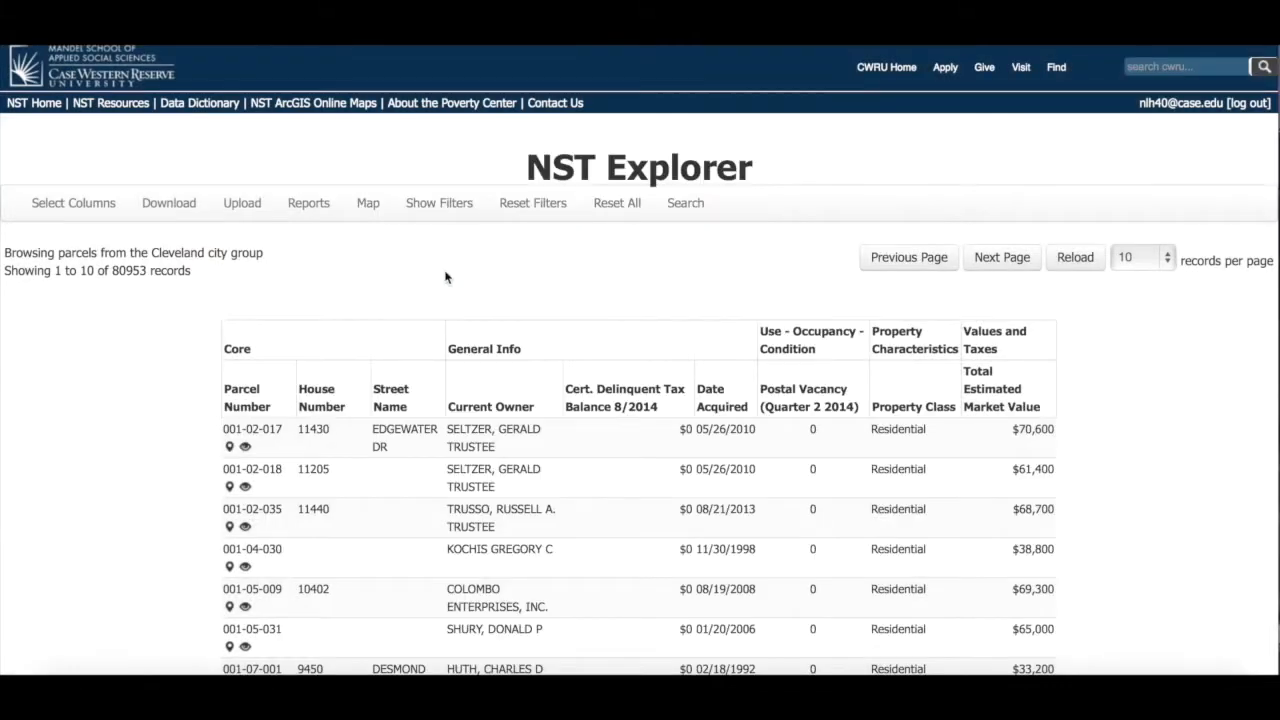
{"action": "left_click", "coordinate": [119, 276]}
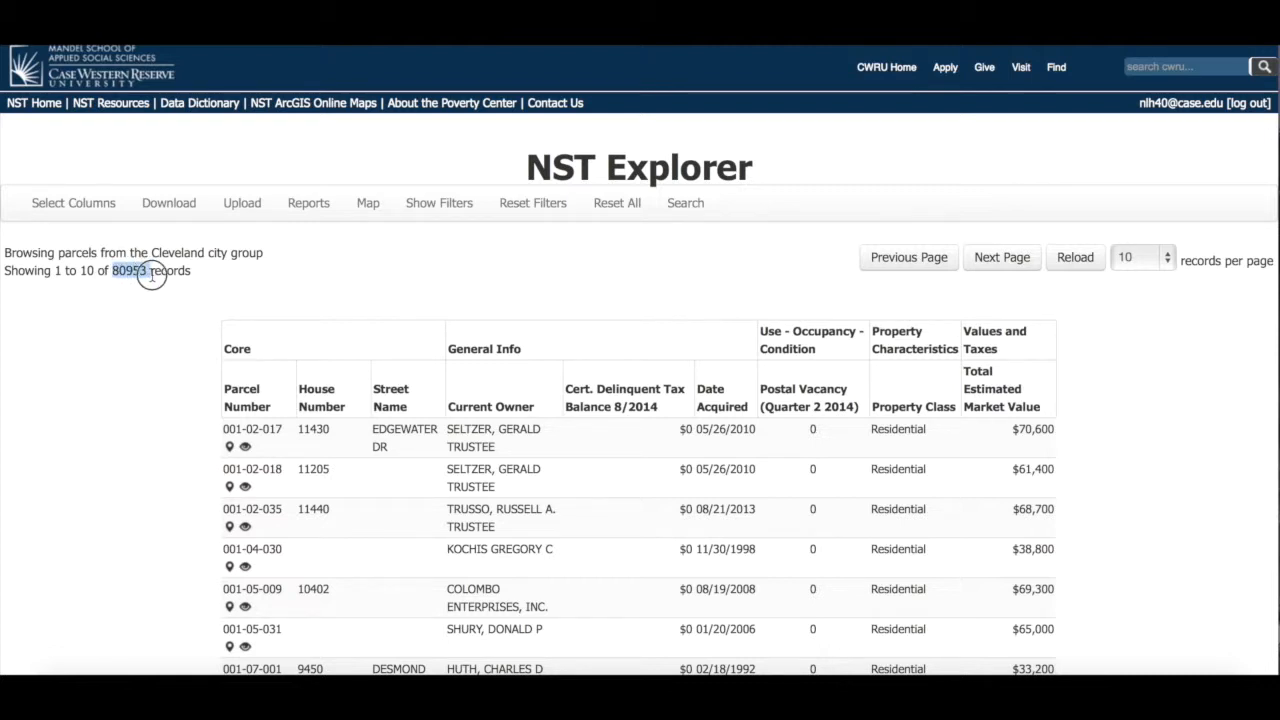
{"action": "left_click", "coordinate": [213, 290]}
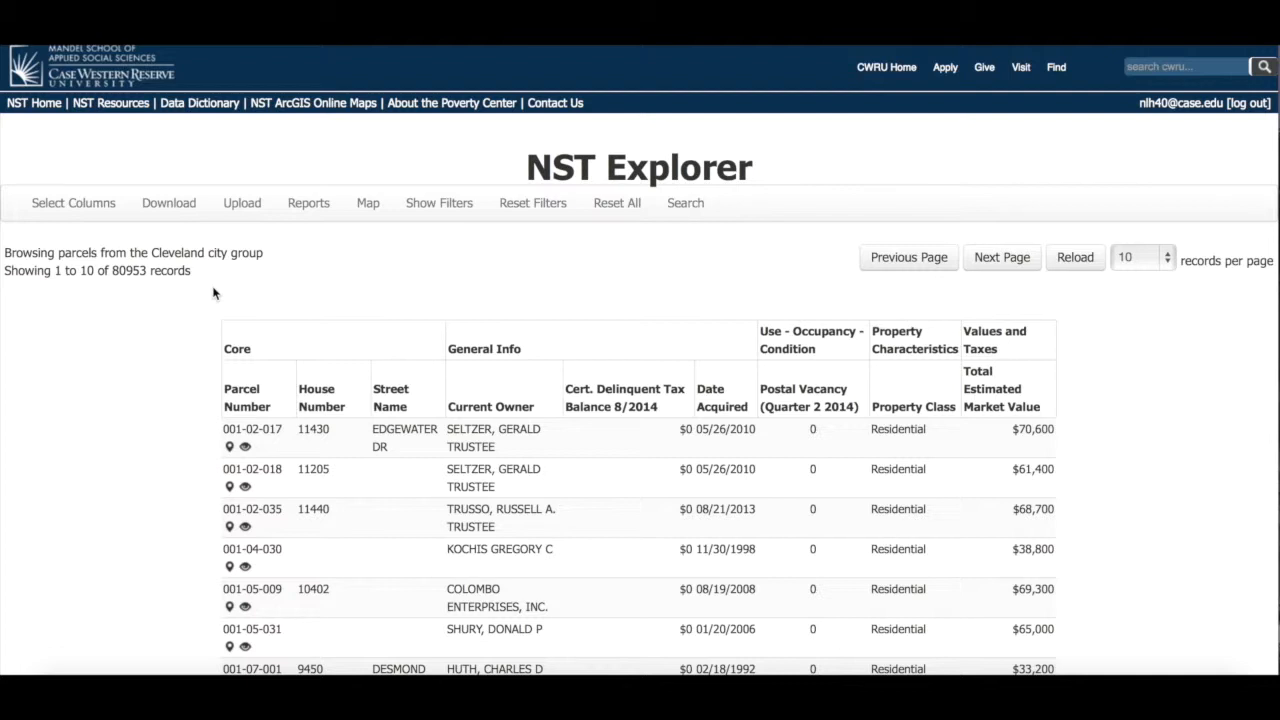
Reset the filters to remove the market value range from the parcel list.
{"action": "left_click", "coordinate": [1008, 376]}
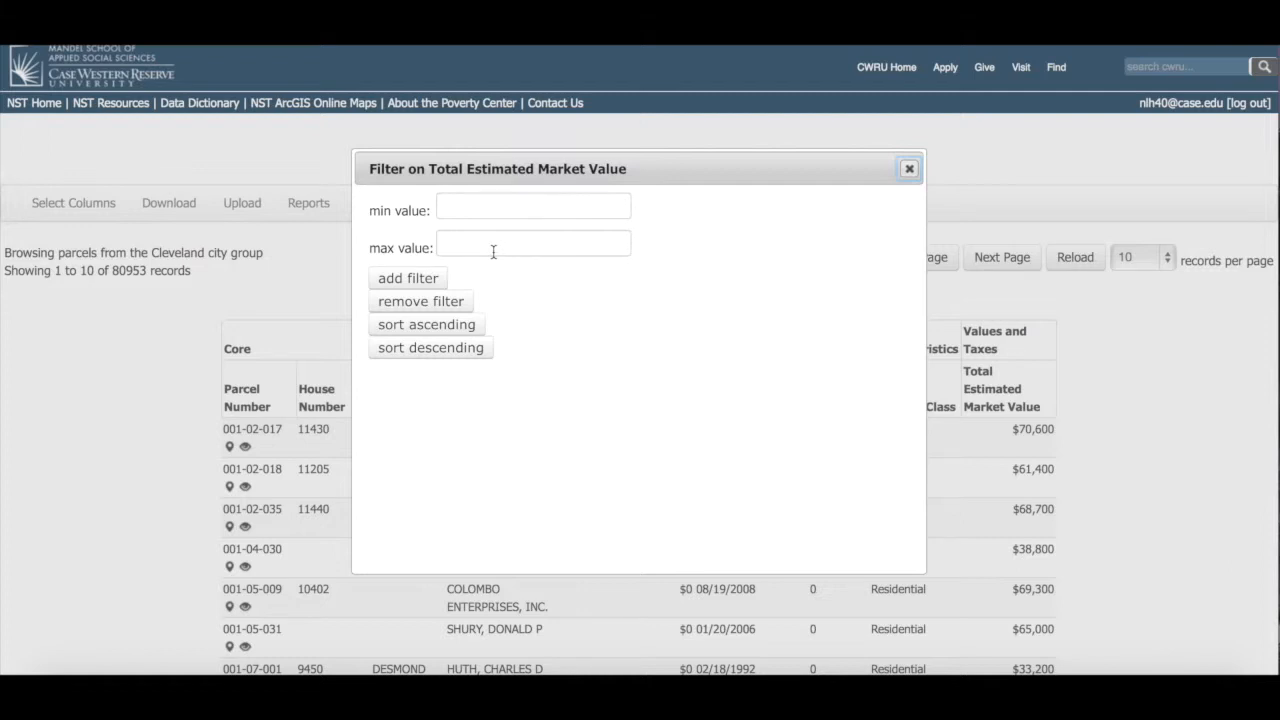
{"action": "left_click", "coordinate": [909, 169]}
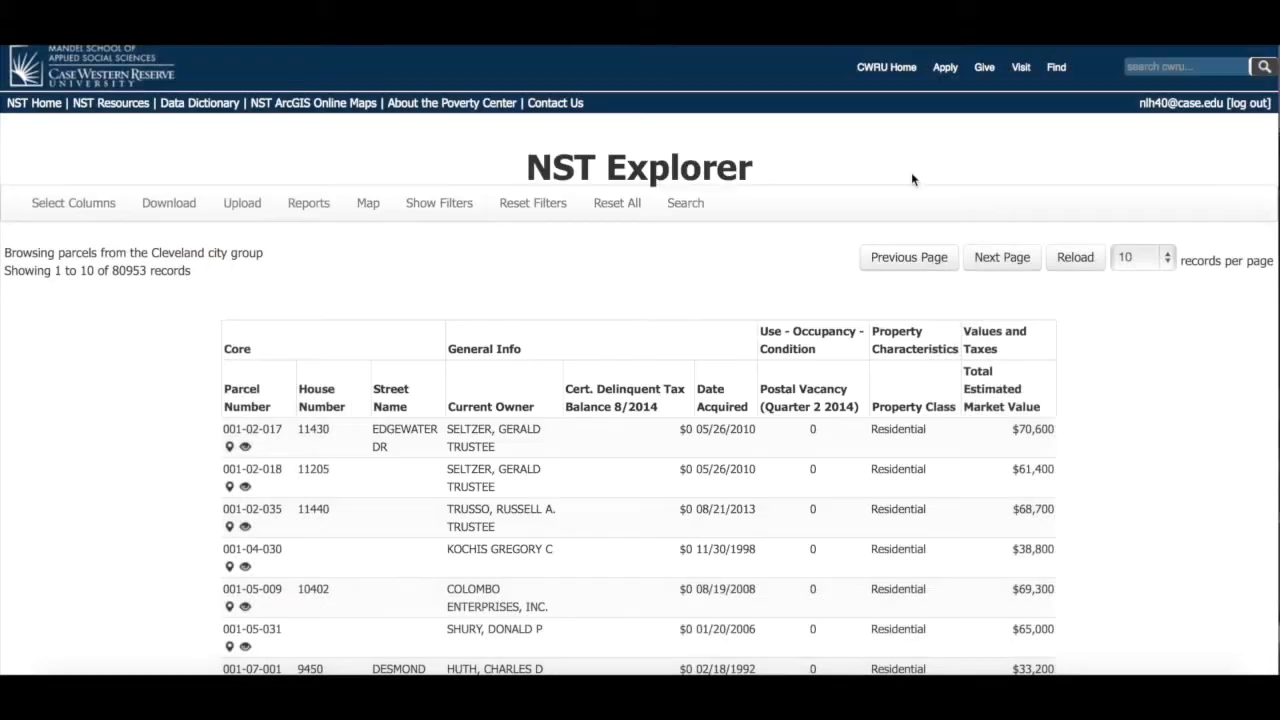
{"action": "left_click", "coordinate": [552, 208]}
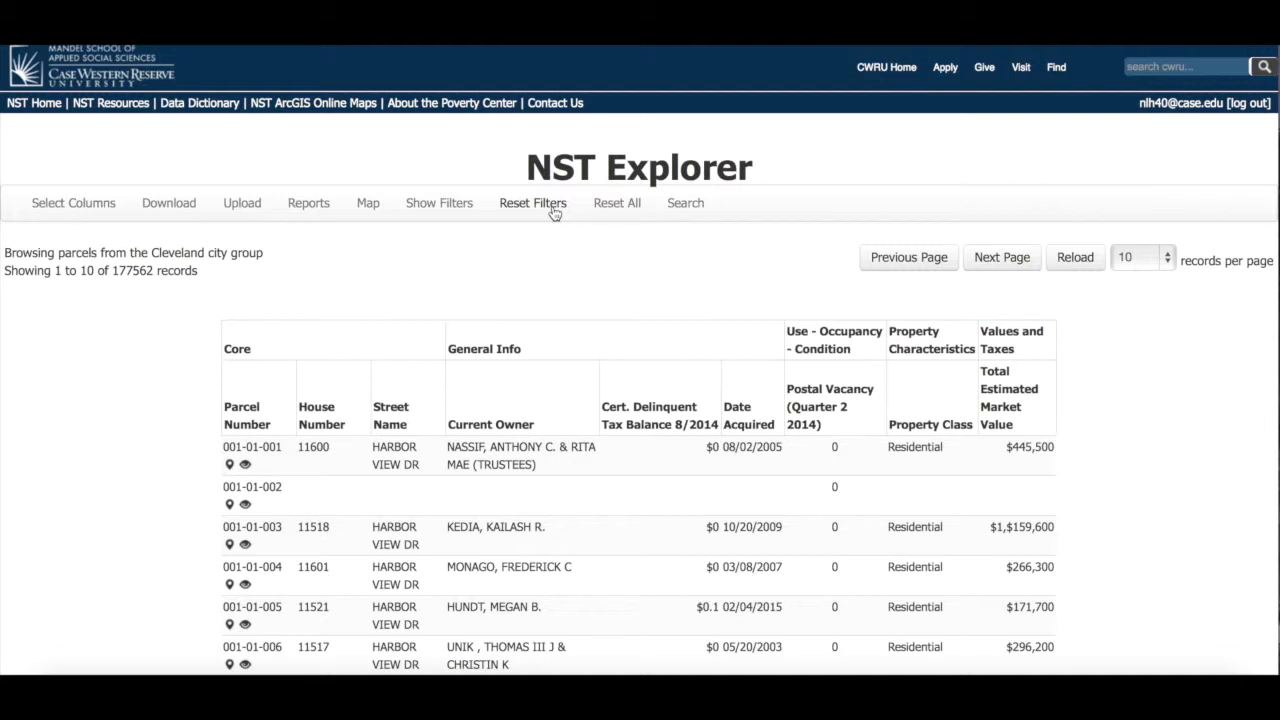
Set the minimum date of the Date Acquired filter to 01/01/2014.
{"action": "left_click", "coordinate": [765, 406]}
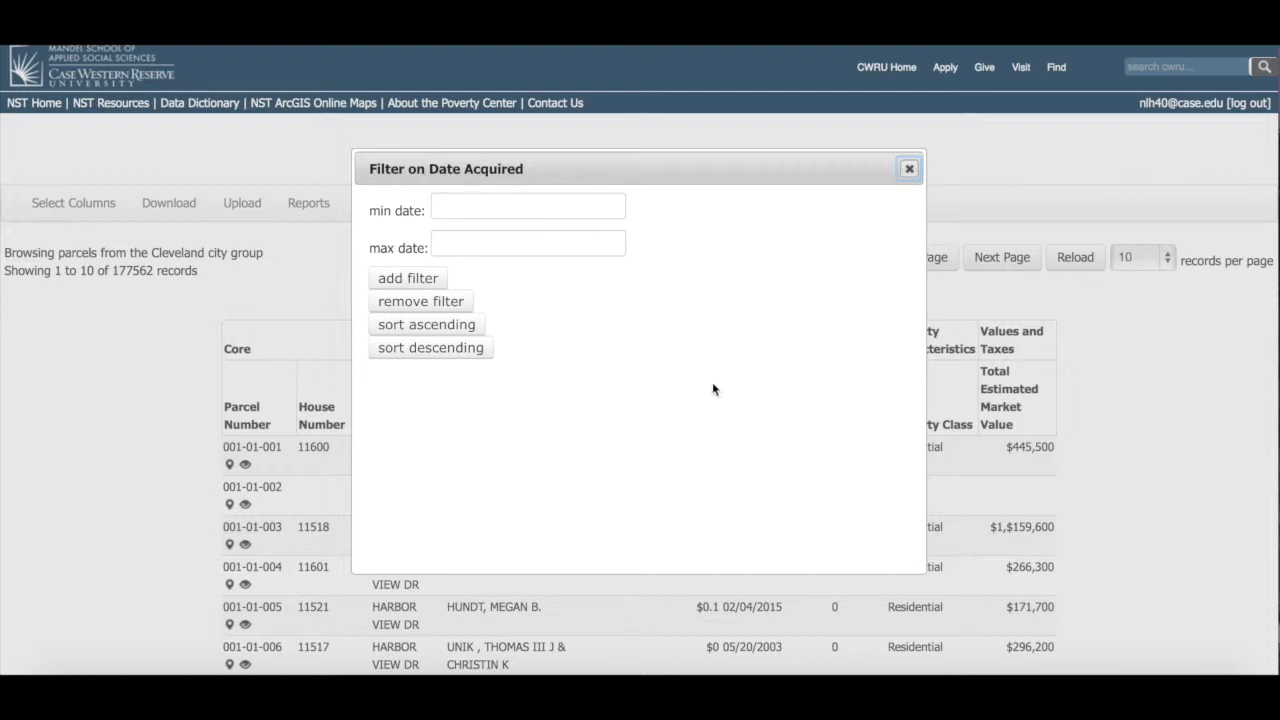
{"action": "left_click", "coordinate": [500, 211]}
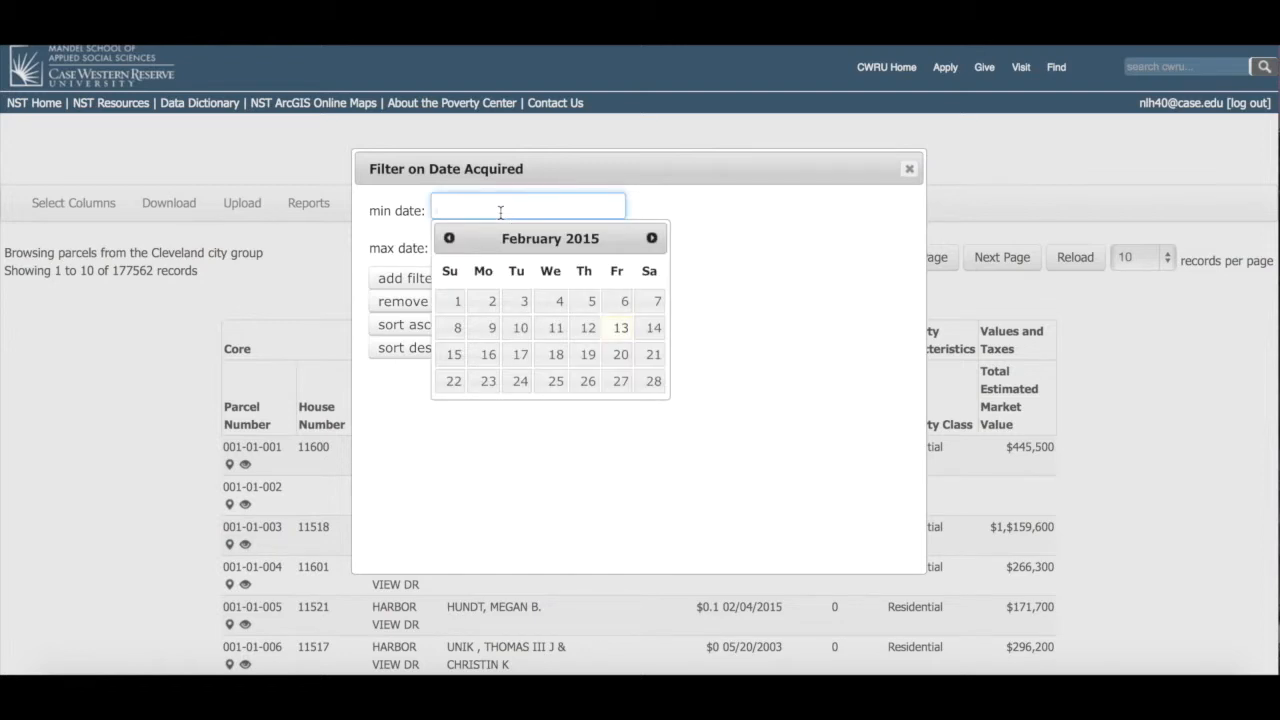
{"action": "left_click", "coordinate": [450, 238]}
{"action": "left_click", "coordinate": [450, 238]}
{"action": "left_click", "coordinate": [450, 238]}
{"action": "left_click", "coordinate": [450, 238]}
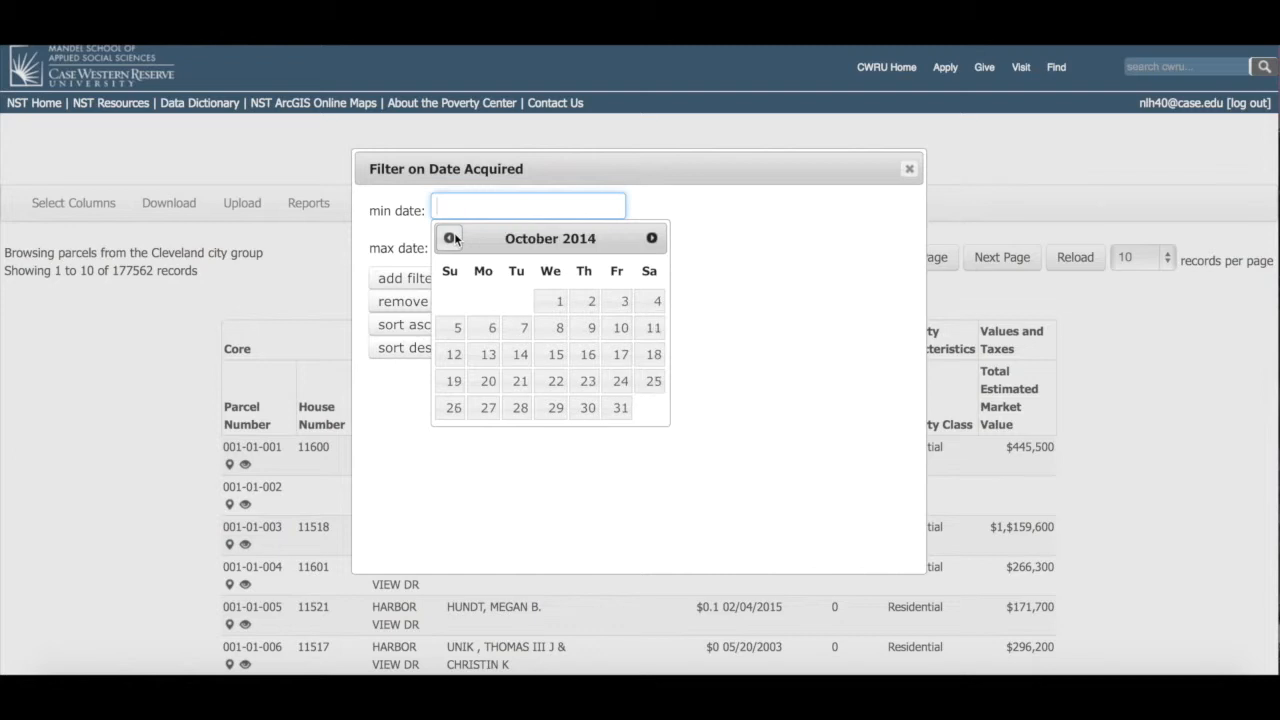
{"action": "left_click", "coordinate": [450, 238]}
{"action": "left_click", "coordinate": [450, 238]}
{"action": "left_click", "coordinate": [450, 238]}
{"action": "left_click", "coordinate": [450, 238]}
{"action": "left_click", "coordinate": [450, 238]}
{"action": "left_click", "coordinate": [450, 238]}
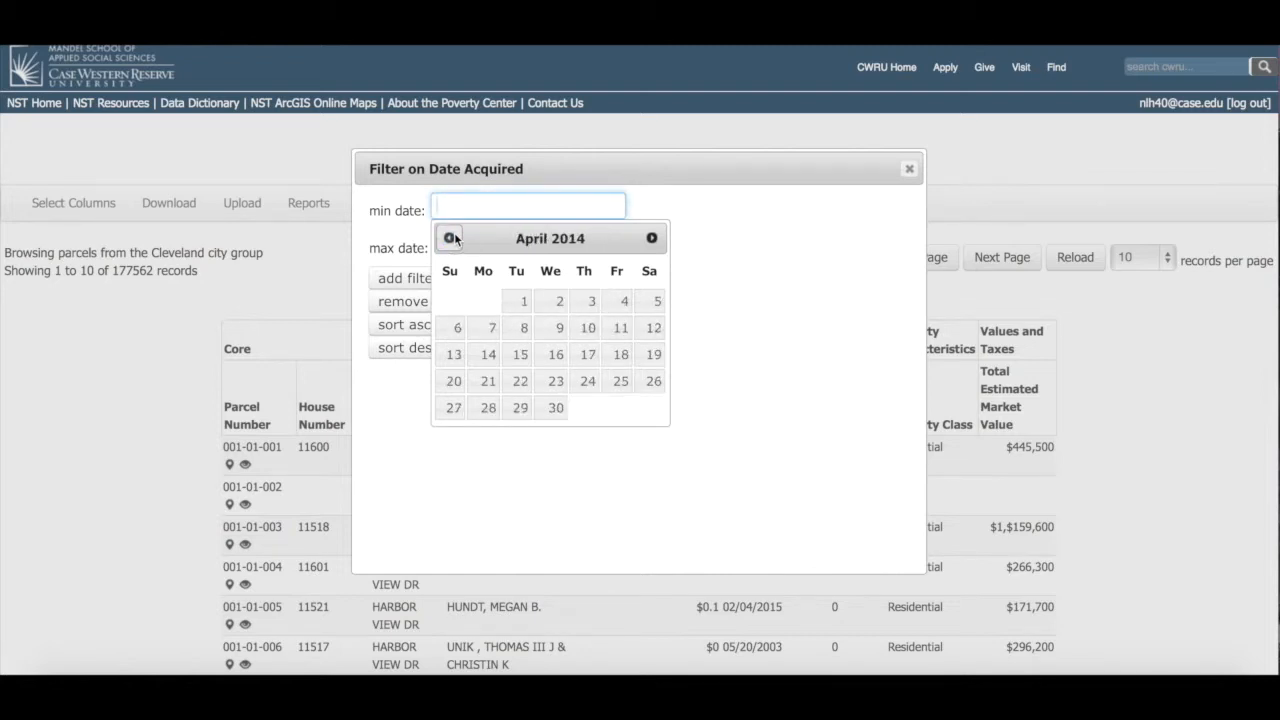
{"action": "left_click", "coordinate": [450, 238]}
{"action": "left_click", "coordinate": [450, 238]}
{"action": "left_click", "coordinate": [450, 238]}
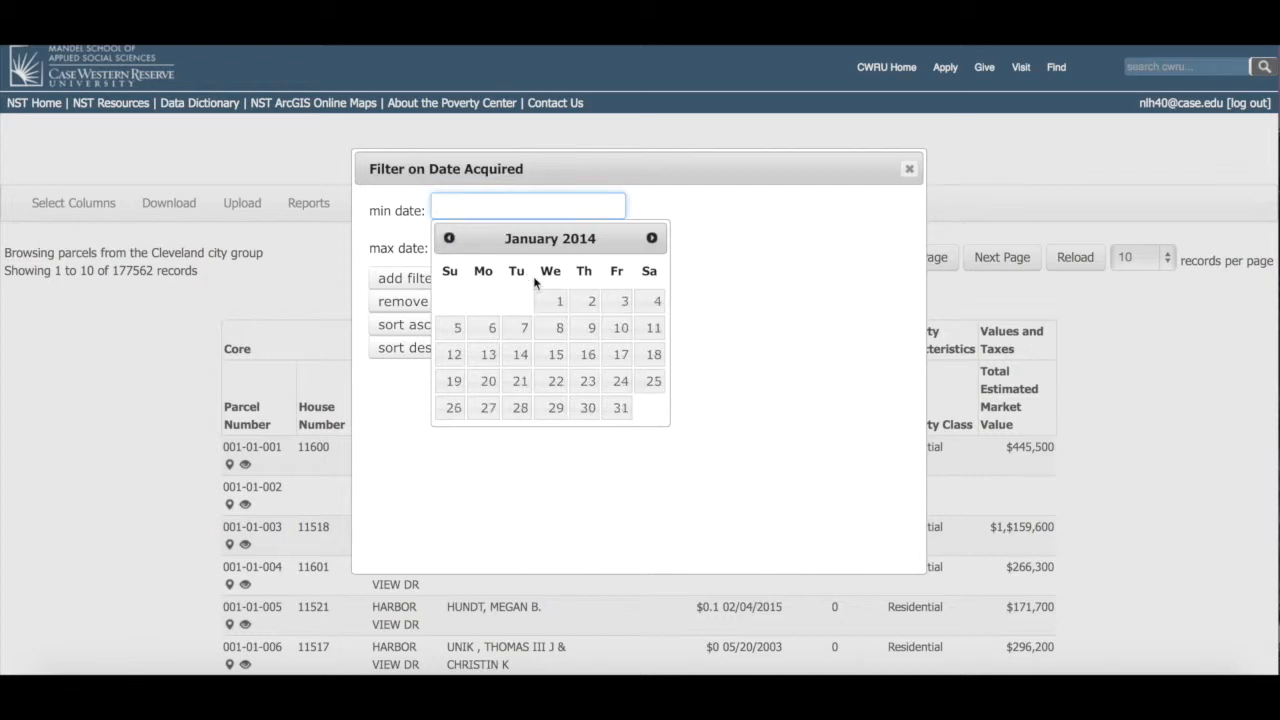
{"action": "left_click", "coordinate": [550, 301]}
Apply the Date Acquired filter with a maximum date of 01/01/2015, and reset the filters.
{"action": "left_click", "coordinate": [520, 250]}
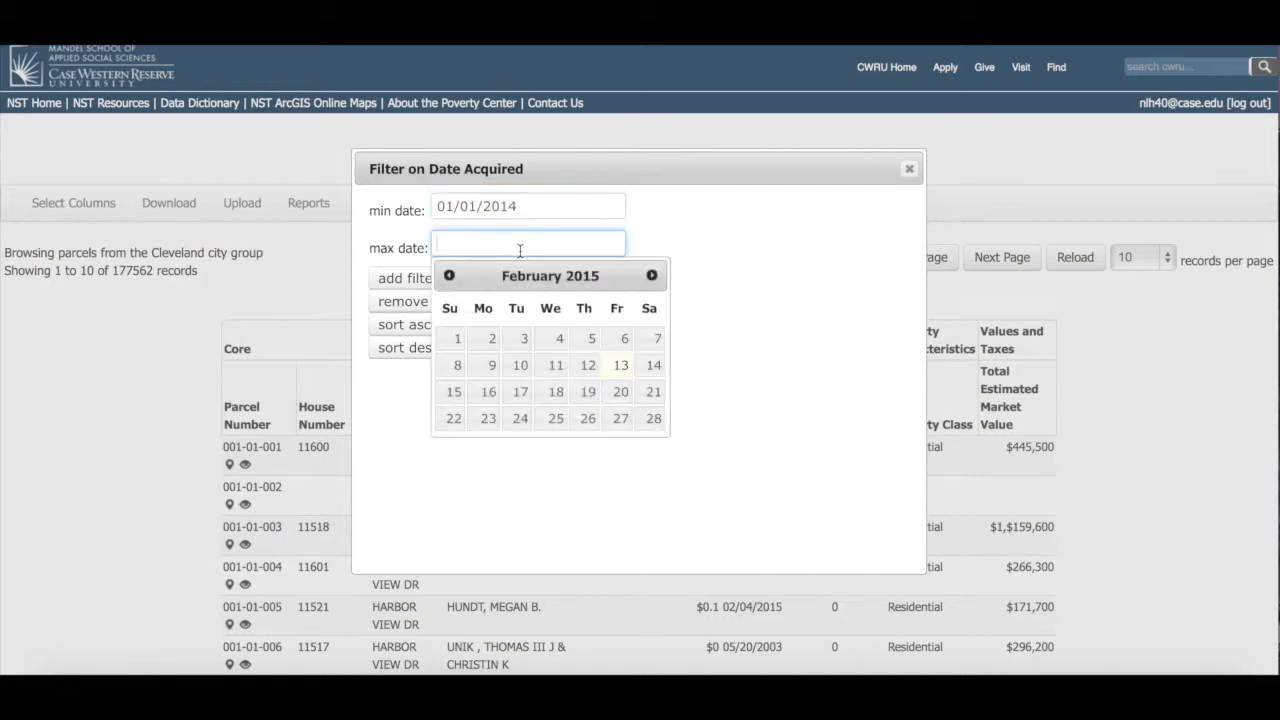
{"action": "left_click", "coordinate": [450, 276]}
{"action": "left_click", "coordinate": [578, 341]}
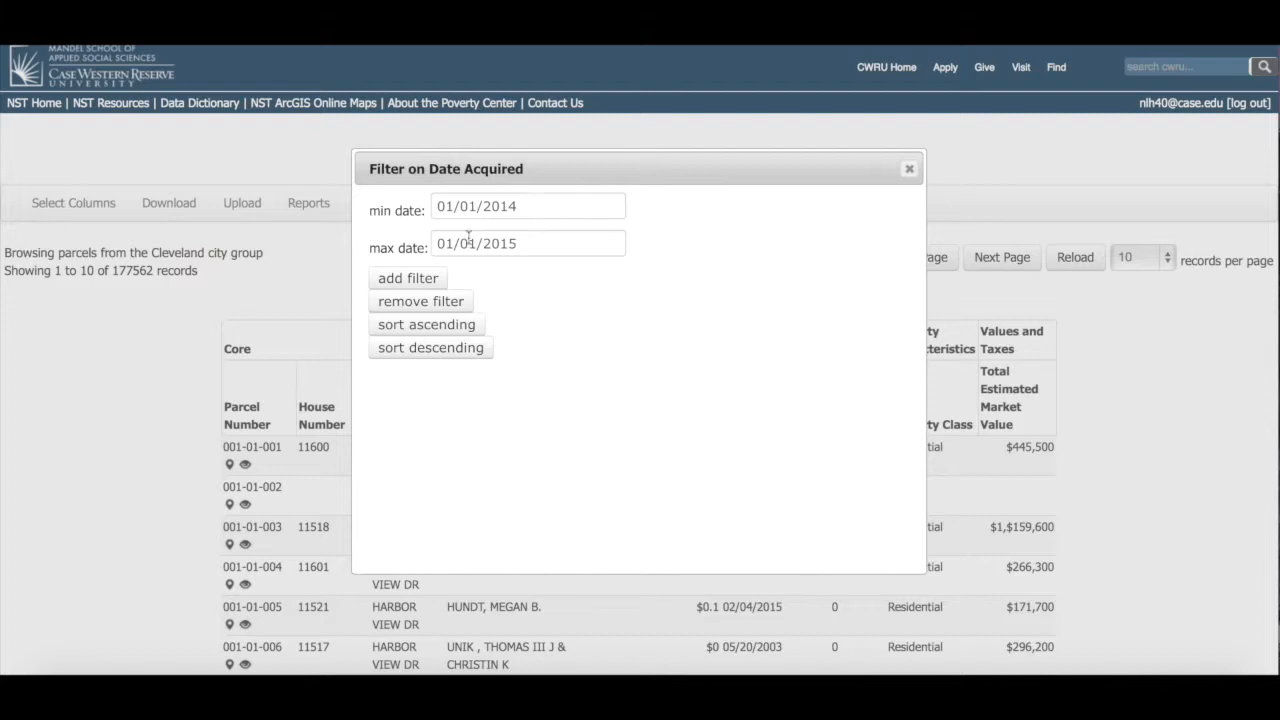
{"action": "left_click", "coordinate": [432, 279]}
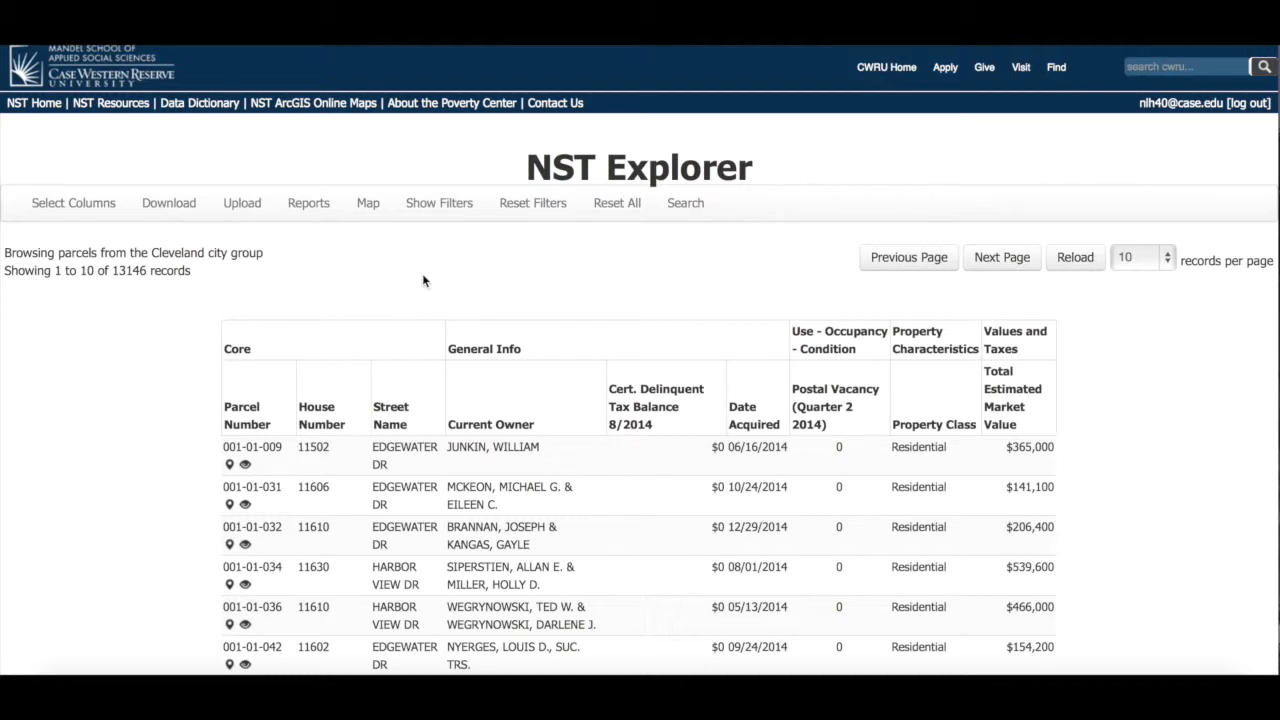
{"action": "left_click", "coordinate": [521, 210]}
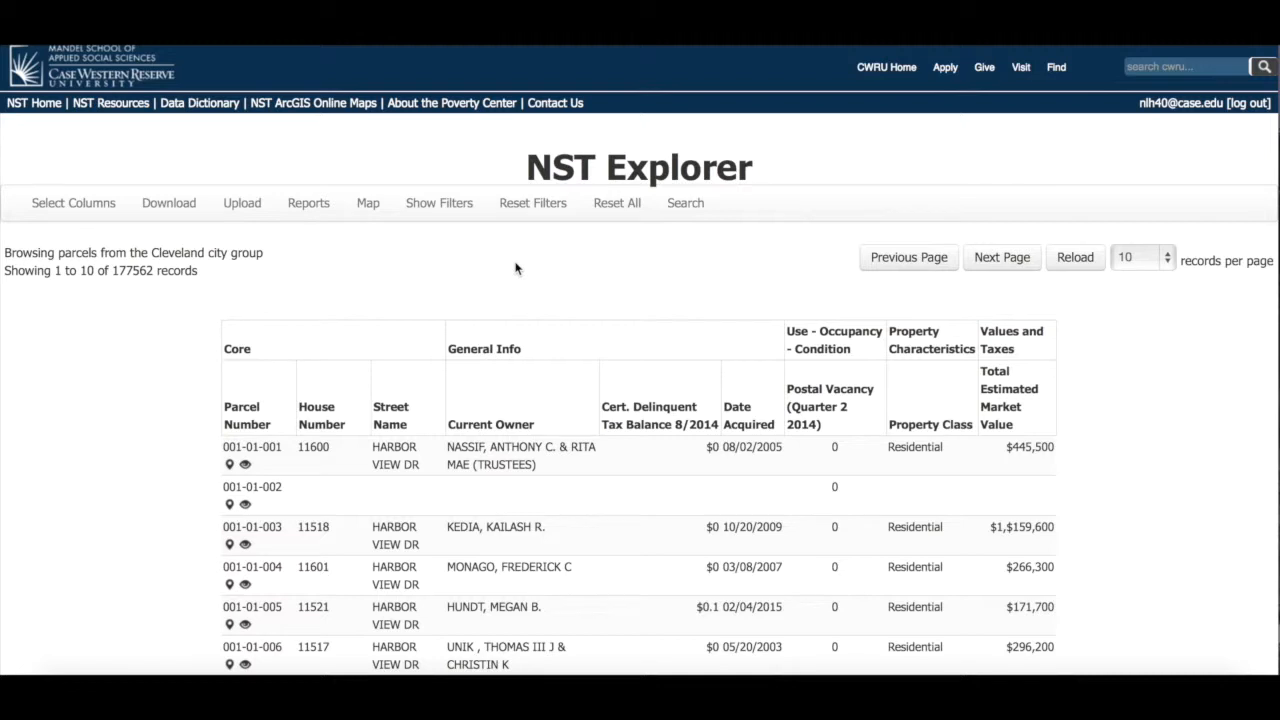
Load the available values in the Property Class filter and review the list of classes.
{"action": "left_click", "coordinate": [943, 426]}
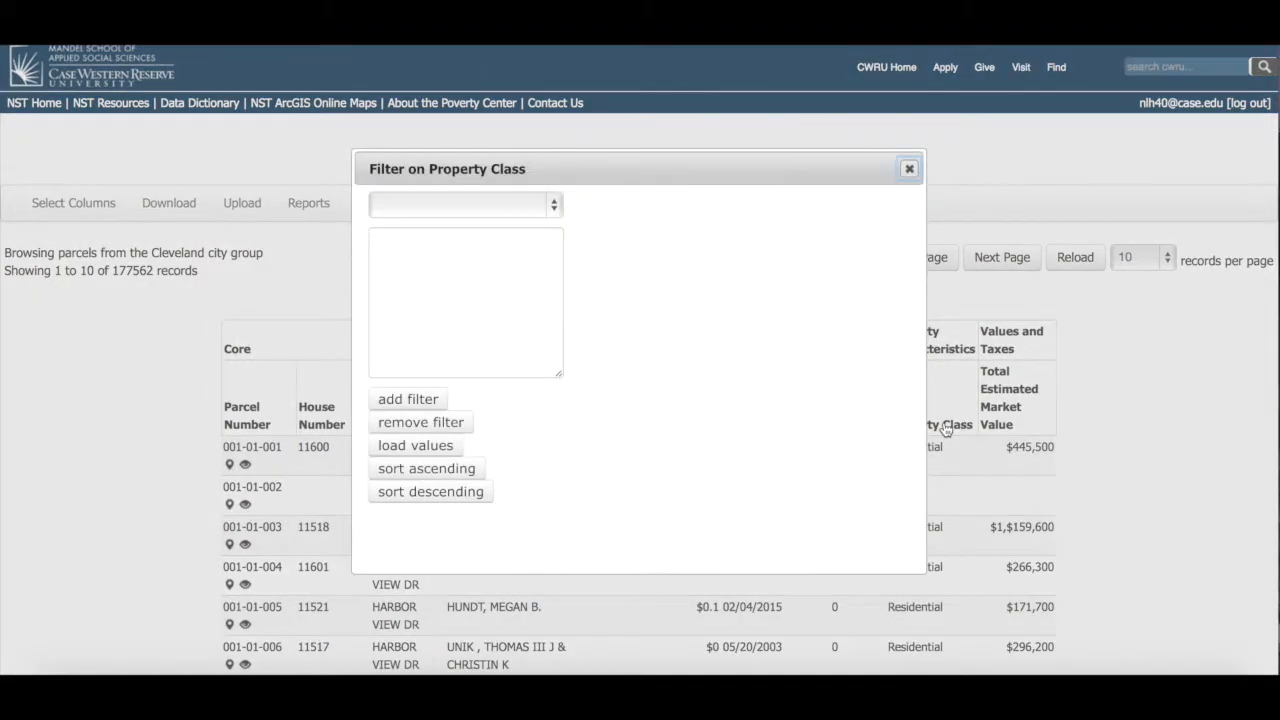
{"action": "left_click", "coordinate": [515, 321]}
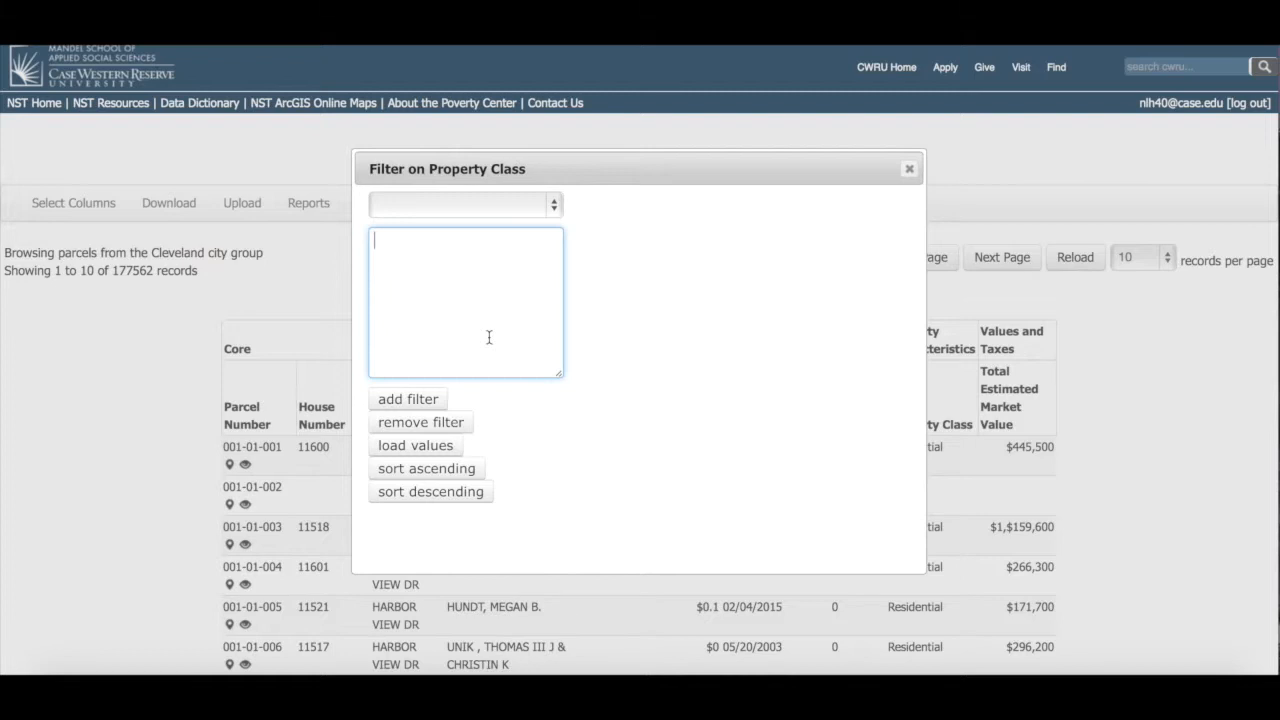
{"action": "left_click", "coordinate": [454, 459]}
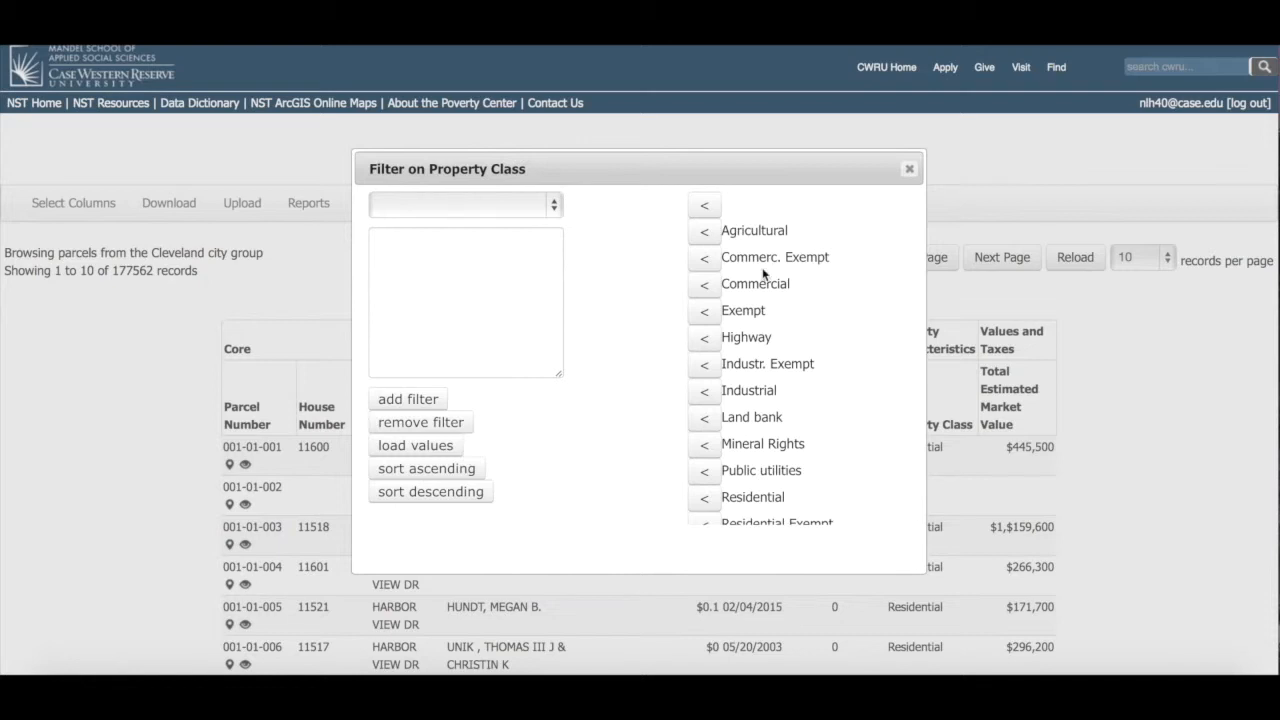
{"action": "scroll", "coordinate": [763, 274], "scroll_direction": "down", "scroll_amount": 1}
{"action": "scroll", "coordinate": [763, 272], "scroll_direction": "up", "scroll_amount": 1}
{"action": "scroll", "coordinate": [763, 268], "scroll_direction": "down", "scroll_amount": 1}
{"action": "scroll", "coordinate": [782, 317], "scroll_direction": "up", "scroll_amount": 1}
{"action": "scroll", "coordinate": [767, 257], "scroll_direction": "down", "scroll_amount": 1}
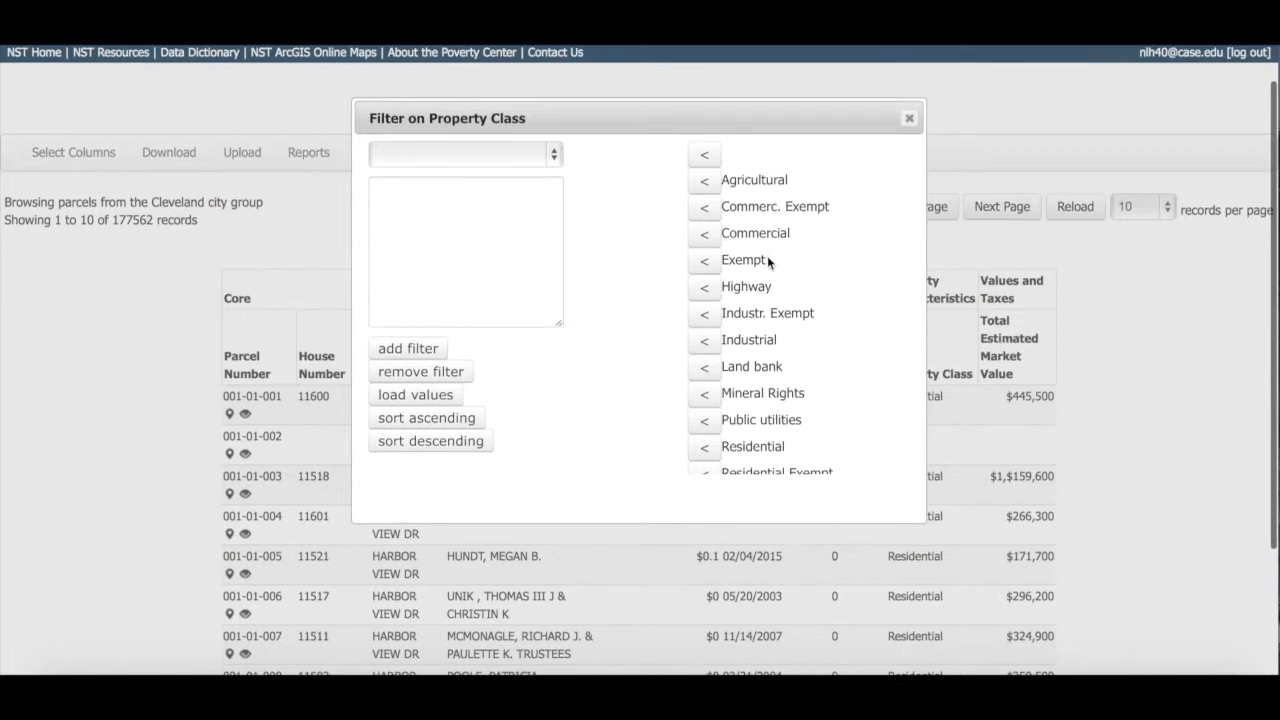
{"action": "scroll", "coordinate": [739, 180], "scroll_direction": "down", "scroll_amount": 1}
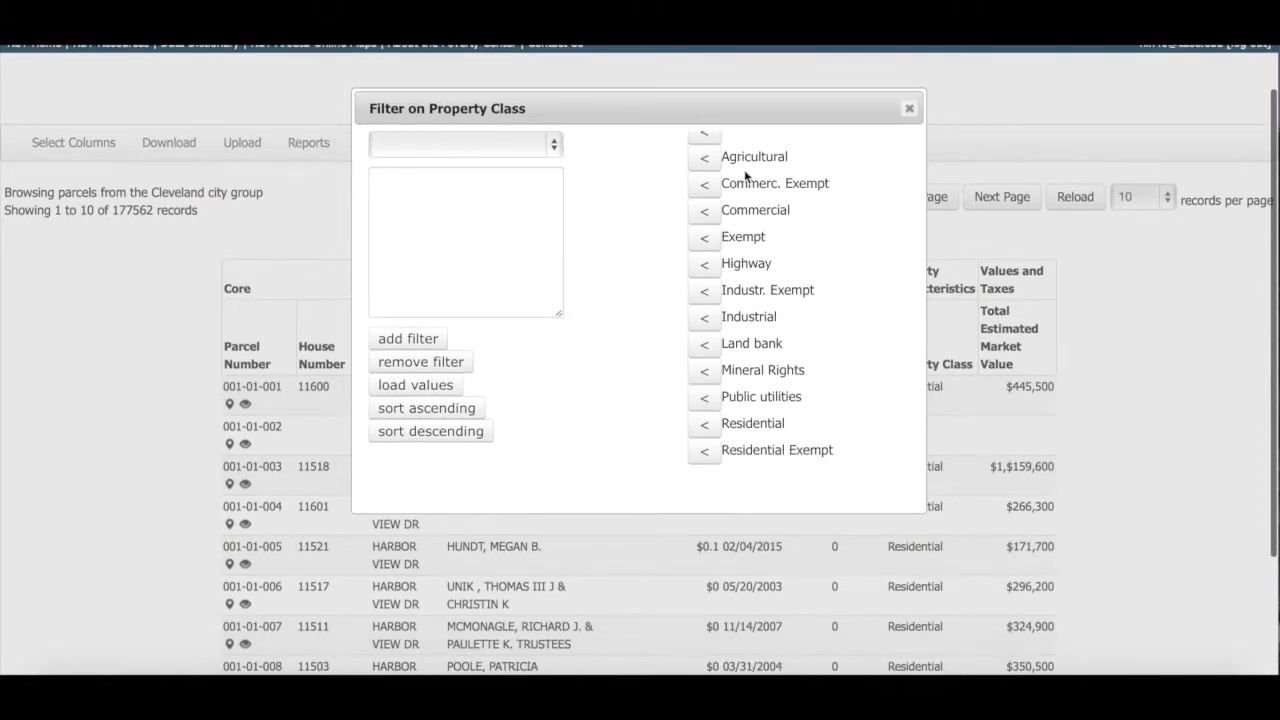
{"action": "scroll", "coordinate": [748, 215], "scroll_direction": "up", "scroll_amount": 1}
{"action": "scroll", "coordinate": [843, 190], "scroll_direction": "up", "scroll_amount": 1}
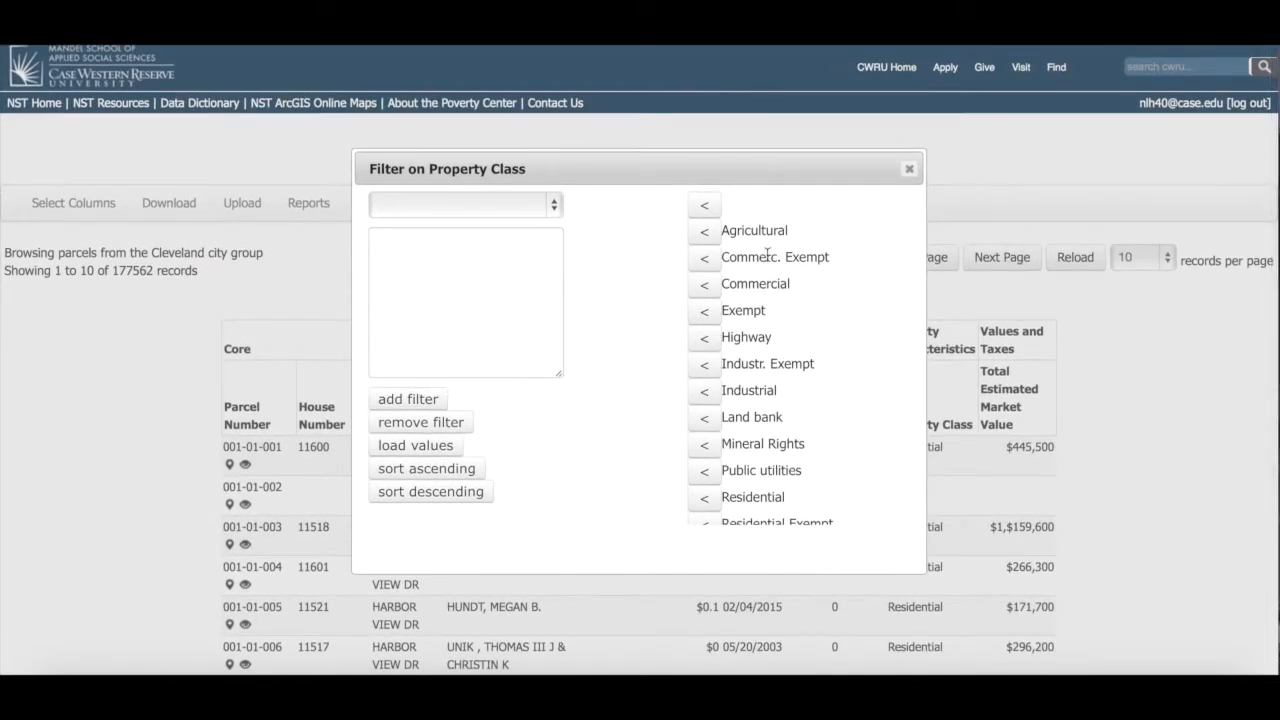
Filter the parcels on Property Class with the value Commercial, using the search match type.
{"action": "left_click", "coordinate": [705, 285]}
{"action": "left_click", "coordinate": [504, 205]}
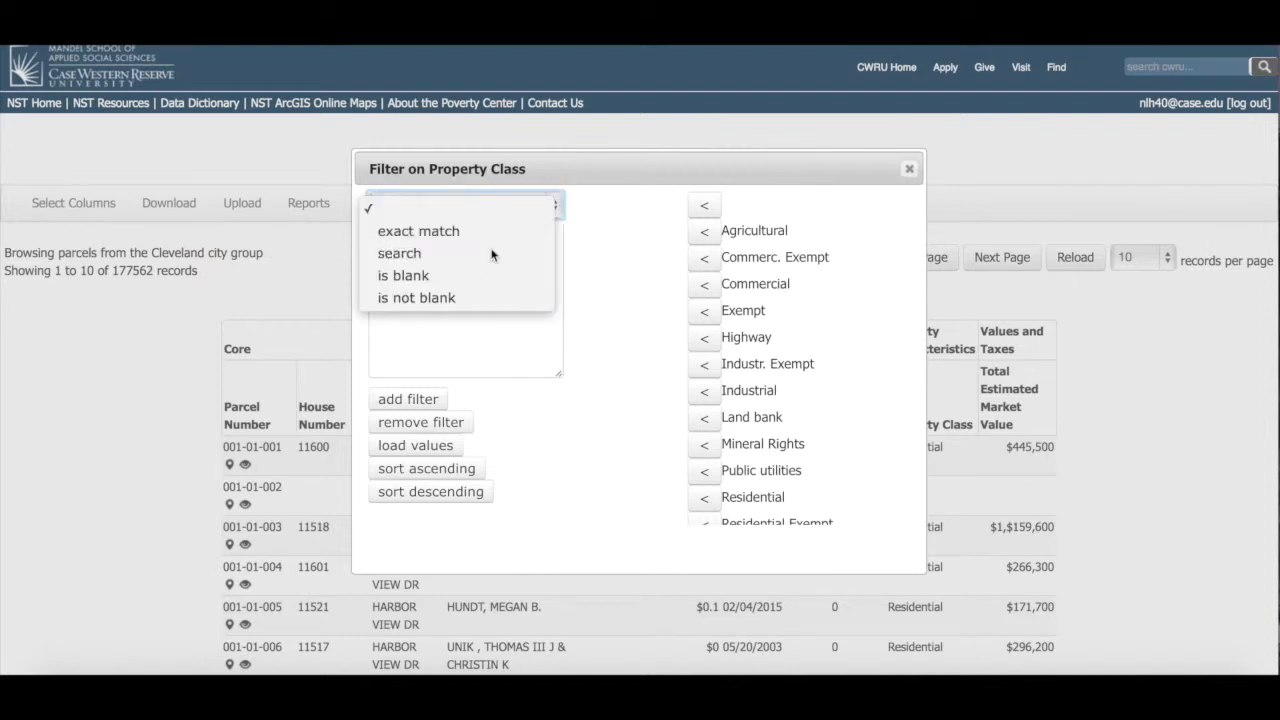
{"action": "left_click", "coordinate": [491, 255]}
{"action": "left_click", "coordinate": [435, 397]}
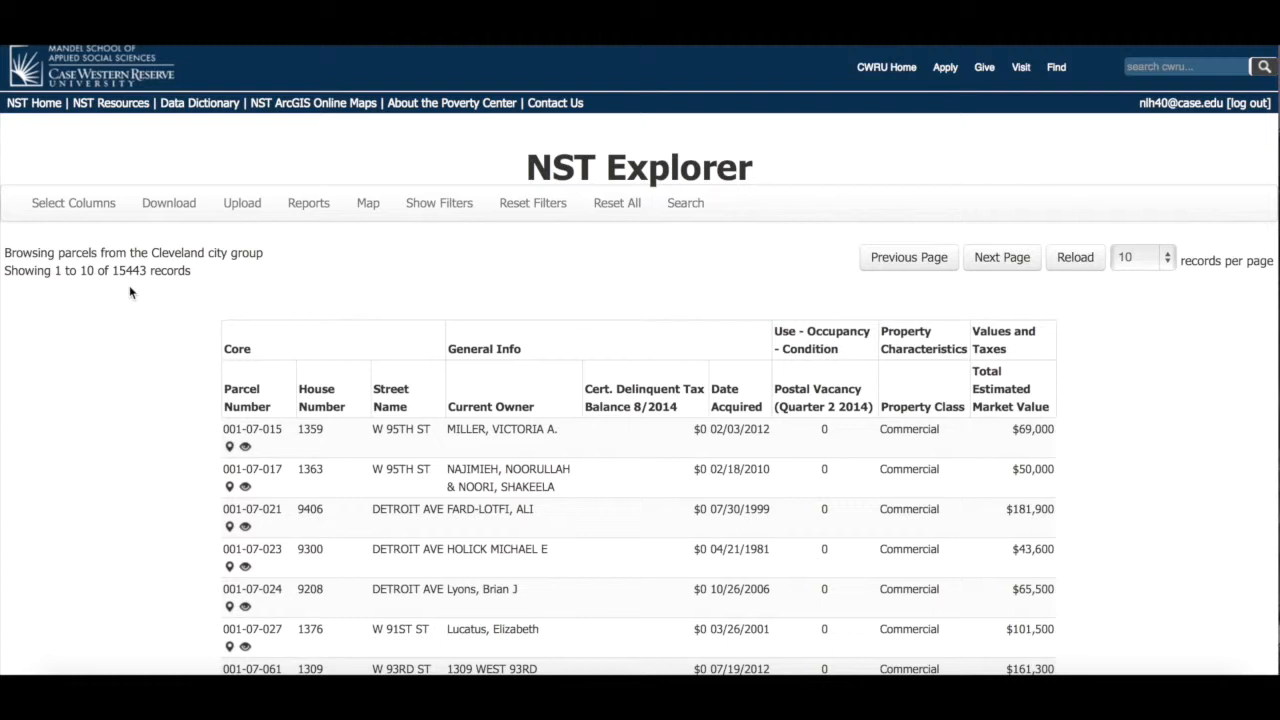
Load the available values in the Property Class filter again, close it unchanged, and reset the filters.
{"action": "left_click", "coordinate": [886, 381]}
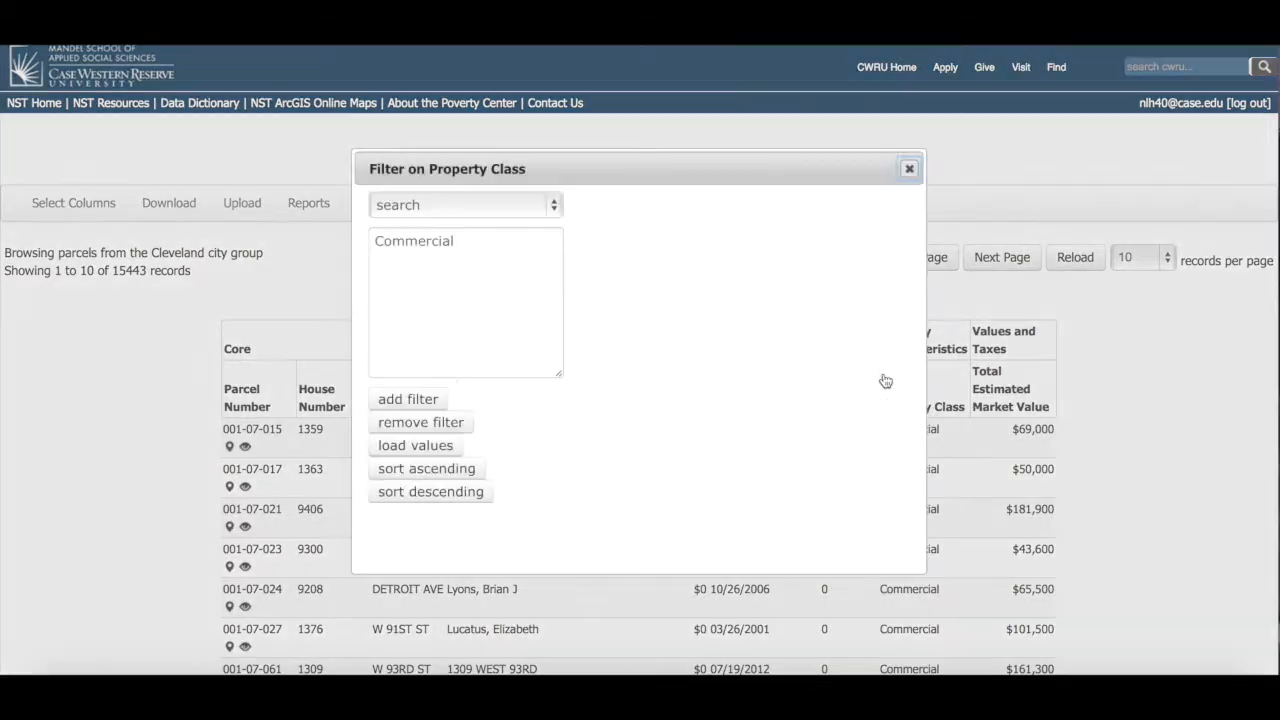
{"action": "left_click", "coordinate": [450, 447]}
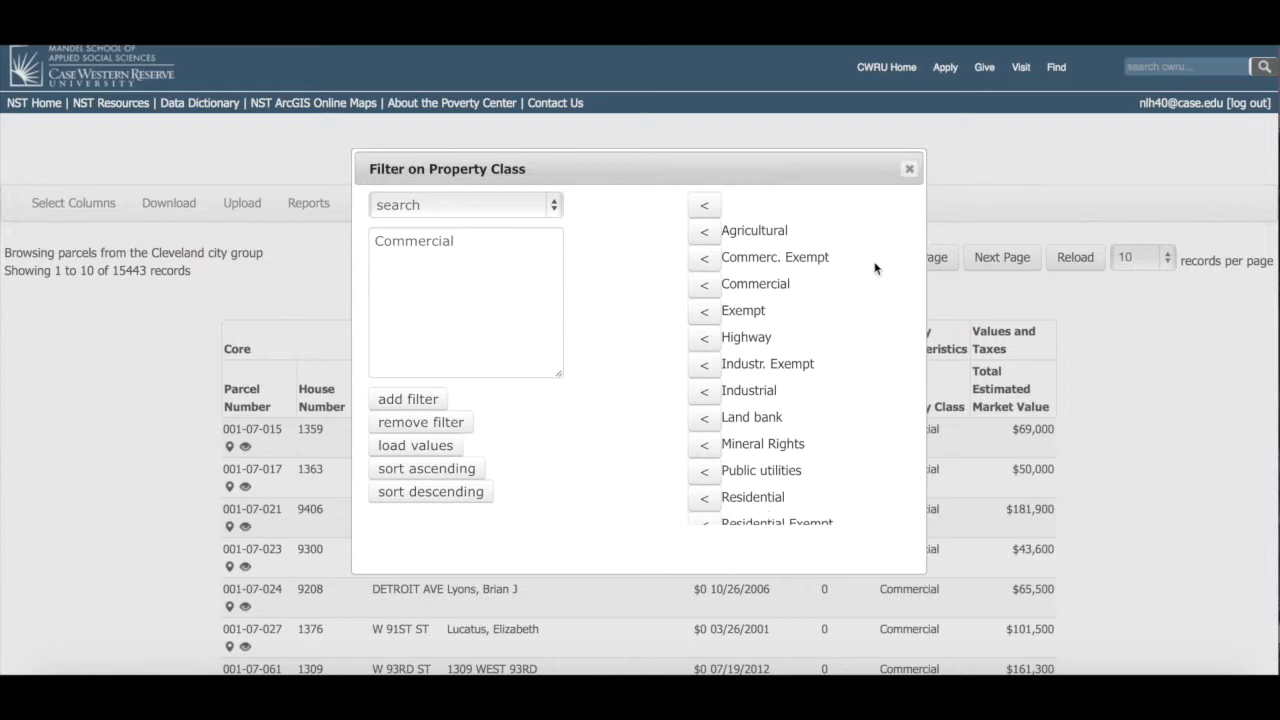
{"action": "left_click", "coordinate": [909, 168]}
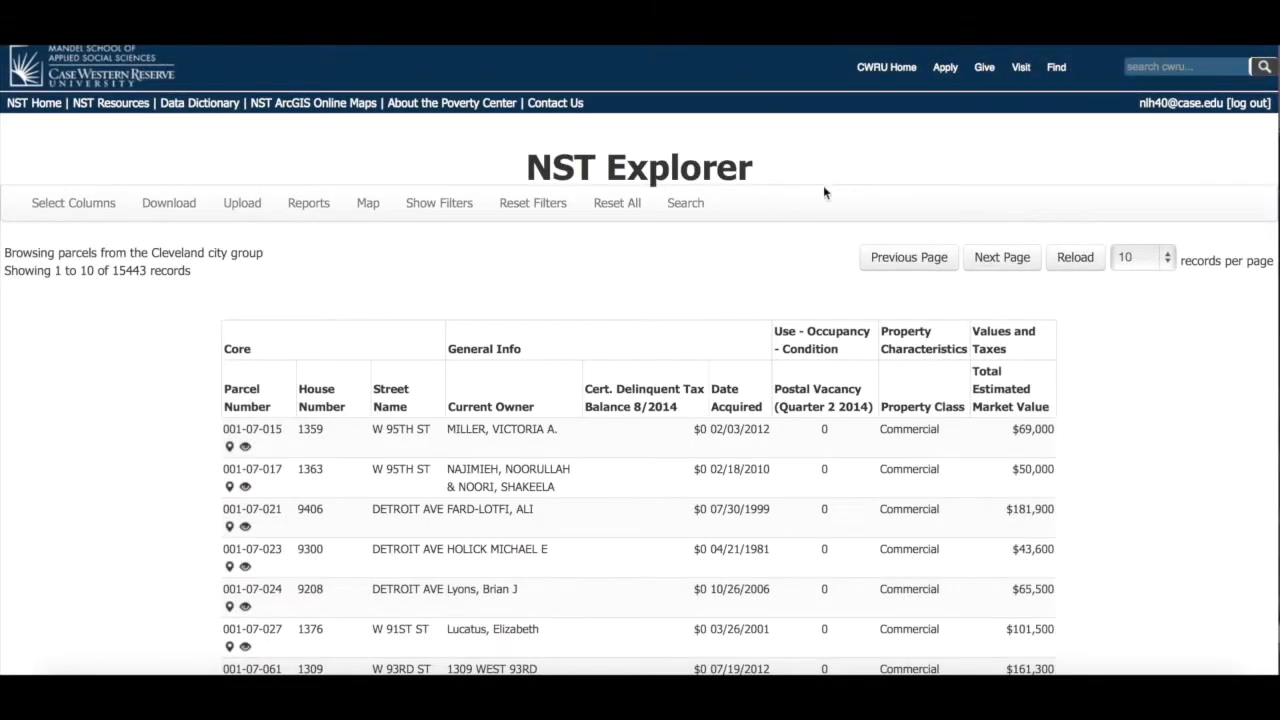
{"action": "left_click", "coordinate": [566, 206]}
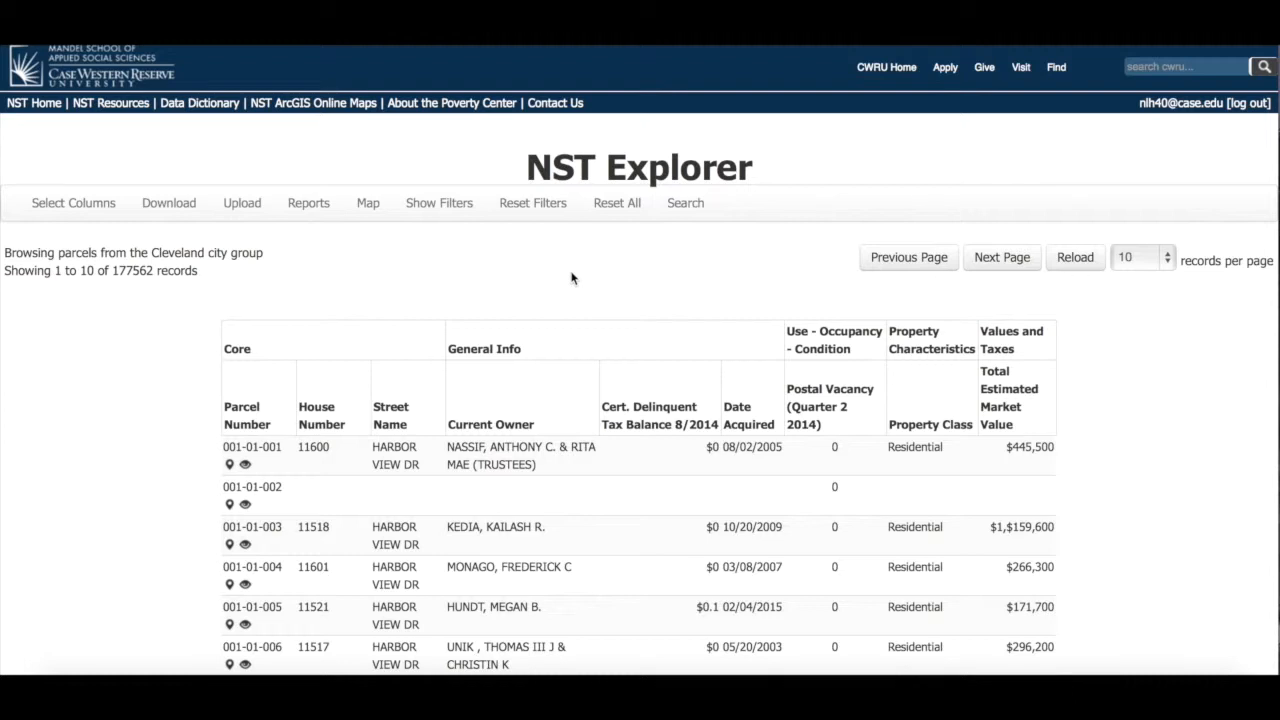
Filter the parcels on Current Owner with the values Cleveland Clinic and Cleveland Clinic Foundation on separate lines, using the search match type.
{"action": "left_click", "coordinate": [533, 405]}
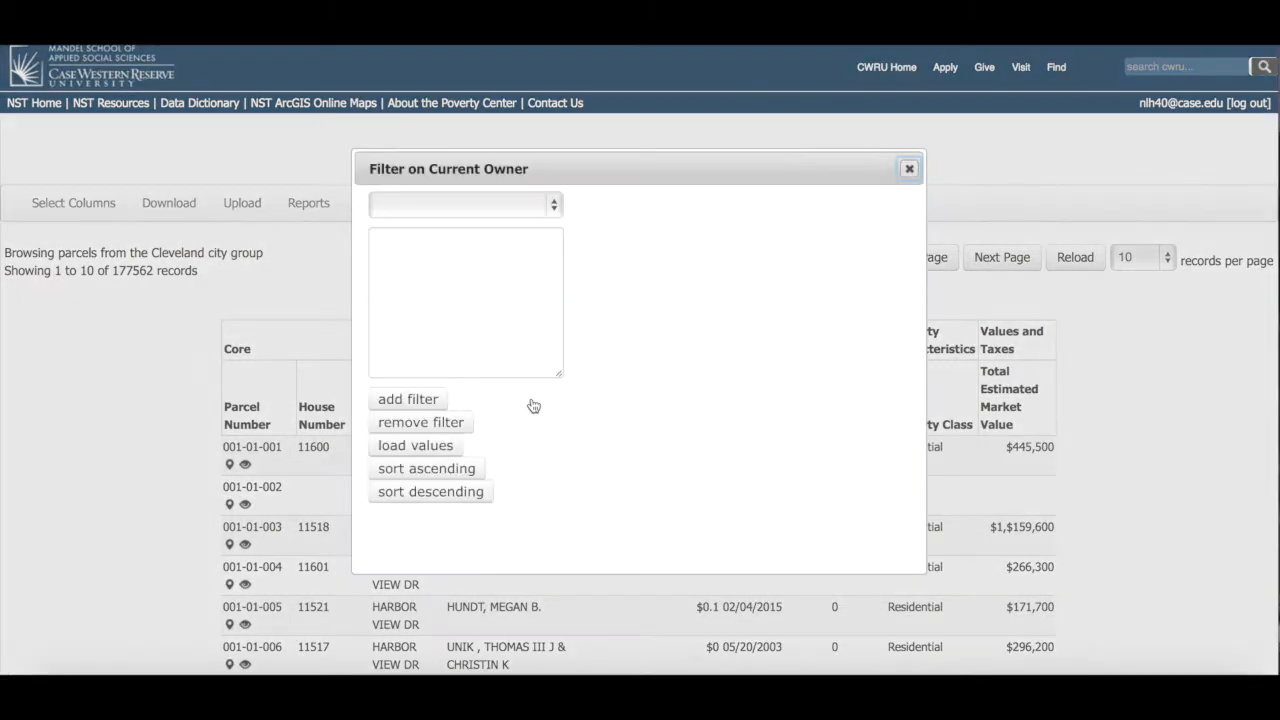
{"action": "left_click", "coordinate": [515, 350]}
{"action": "type", "text": "Cleveland Clinic"}
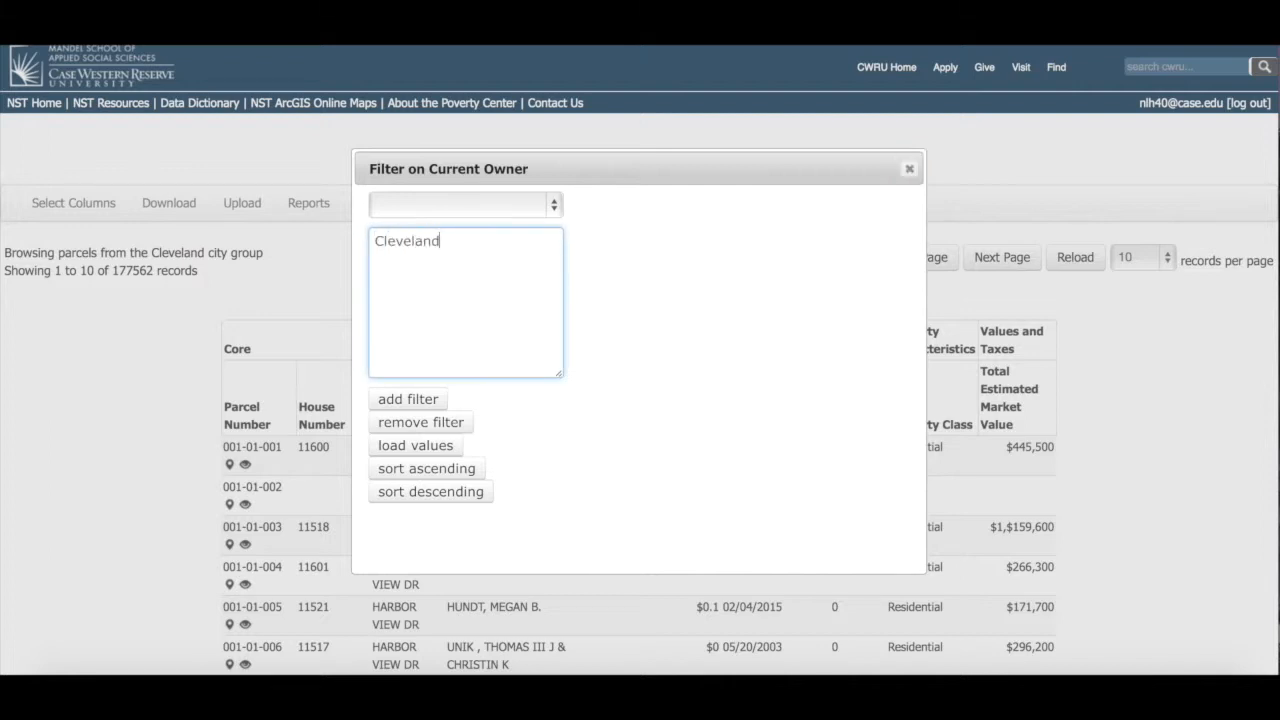
{"action": "key", "text": "Return"}
{"action": "type", "text": "Cleveland Clinic Foundation"}
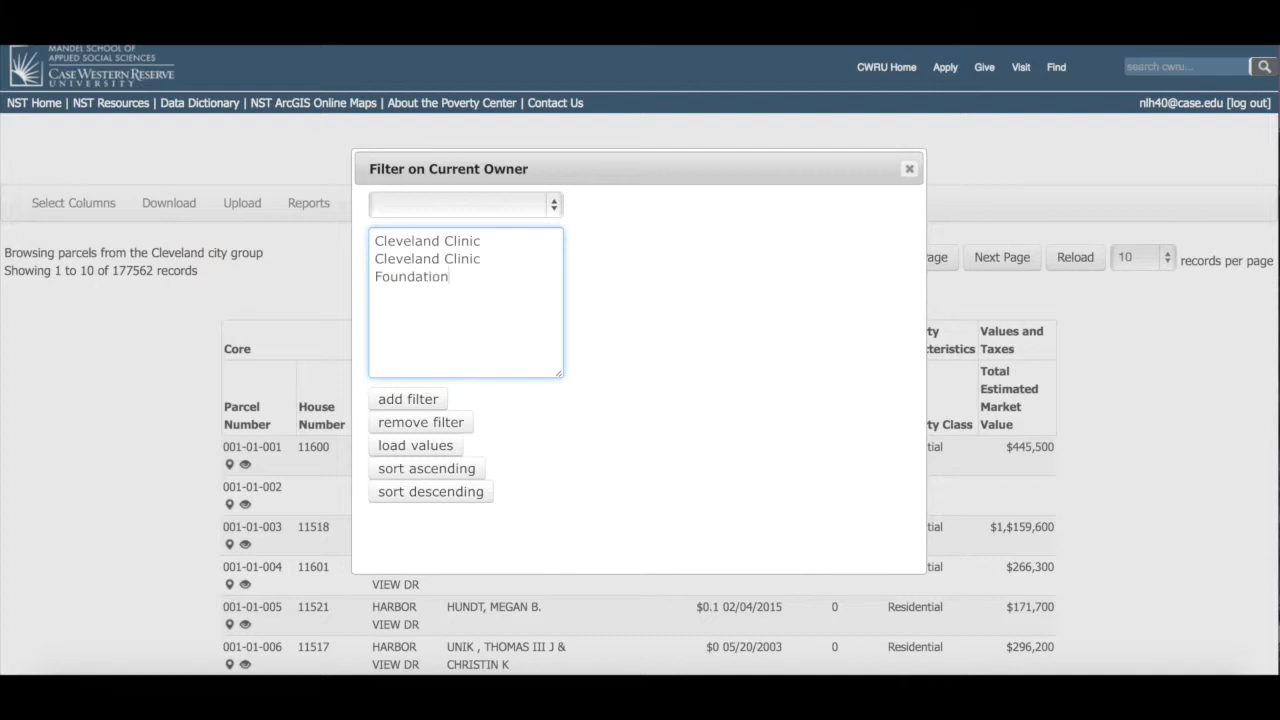
{"action": "left_click", "coordinate": [525, 207]}
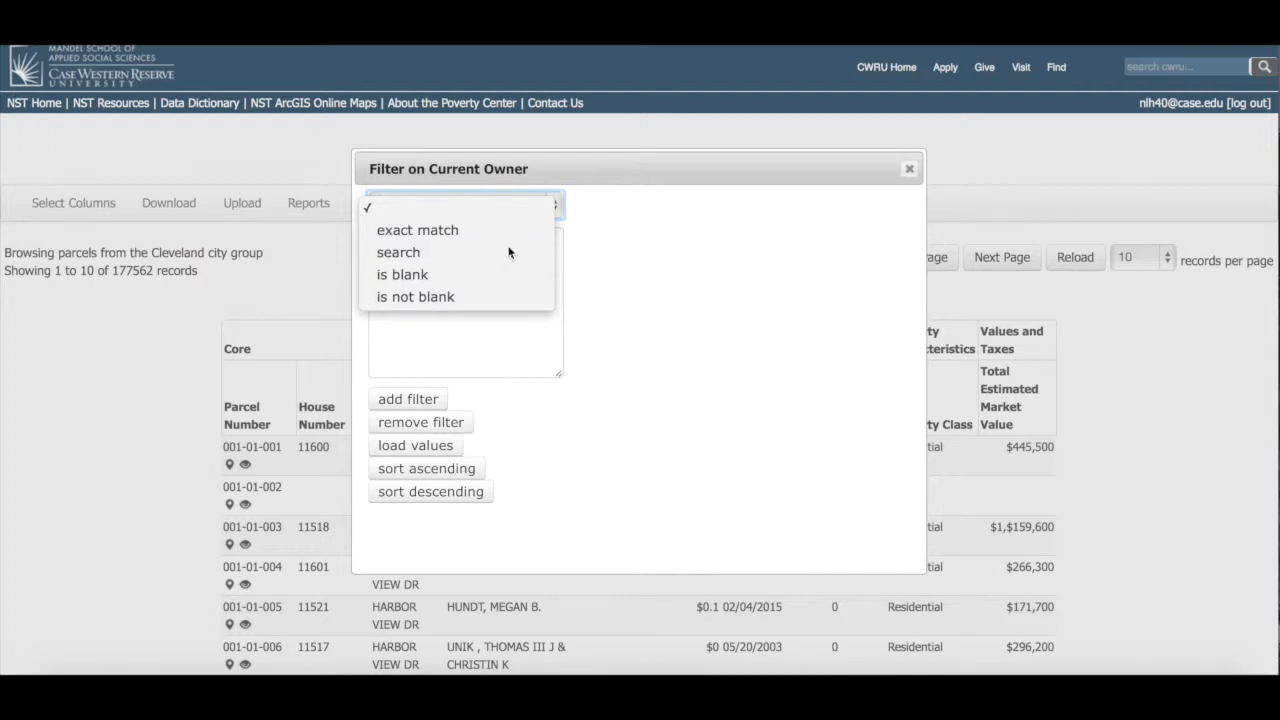
{"action": "left_click", "coordinate": [508, 250]}
{"action": "left_click", "coordinate": [441, 399]}
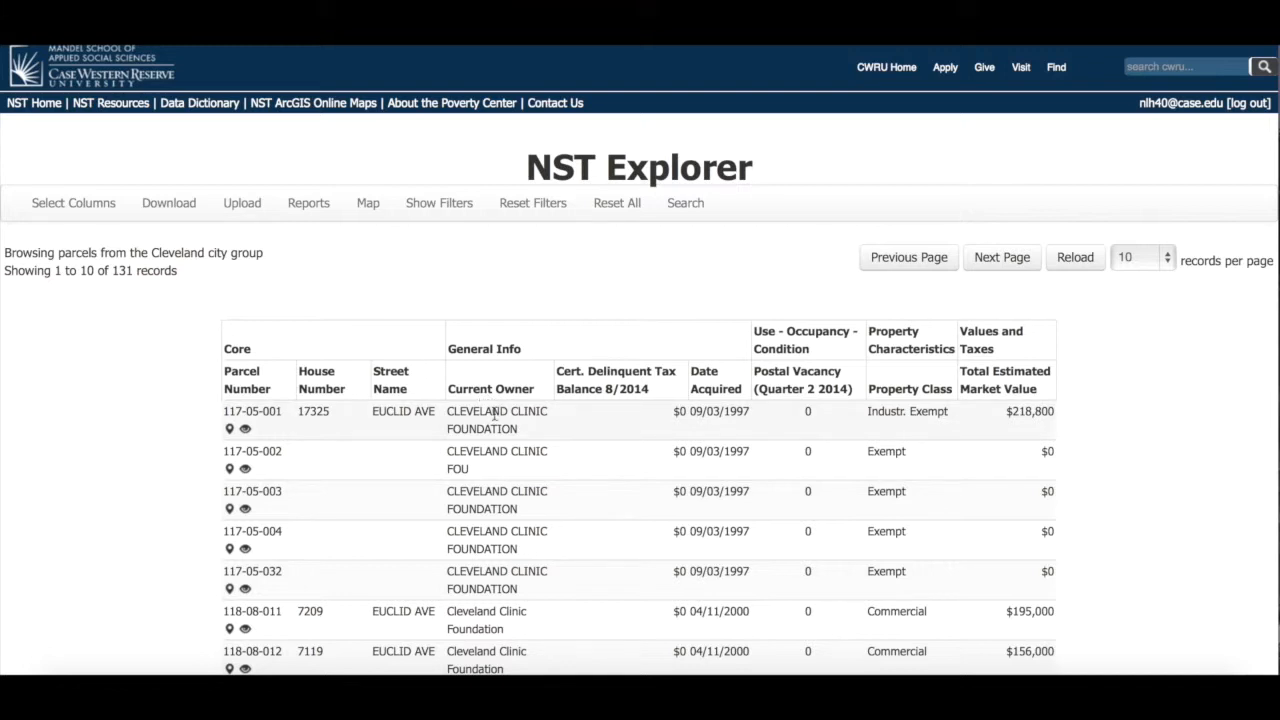
Look through the first two pages of filtered parcels and review the list of current filters.
{"action": "scroll", "coordinate": [494, 413], "scroll_direction": "down", "scroll_amount": 3}
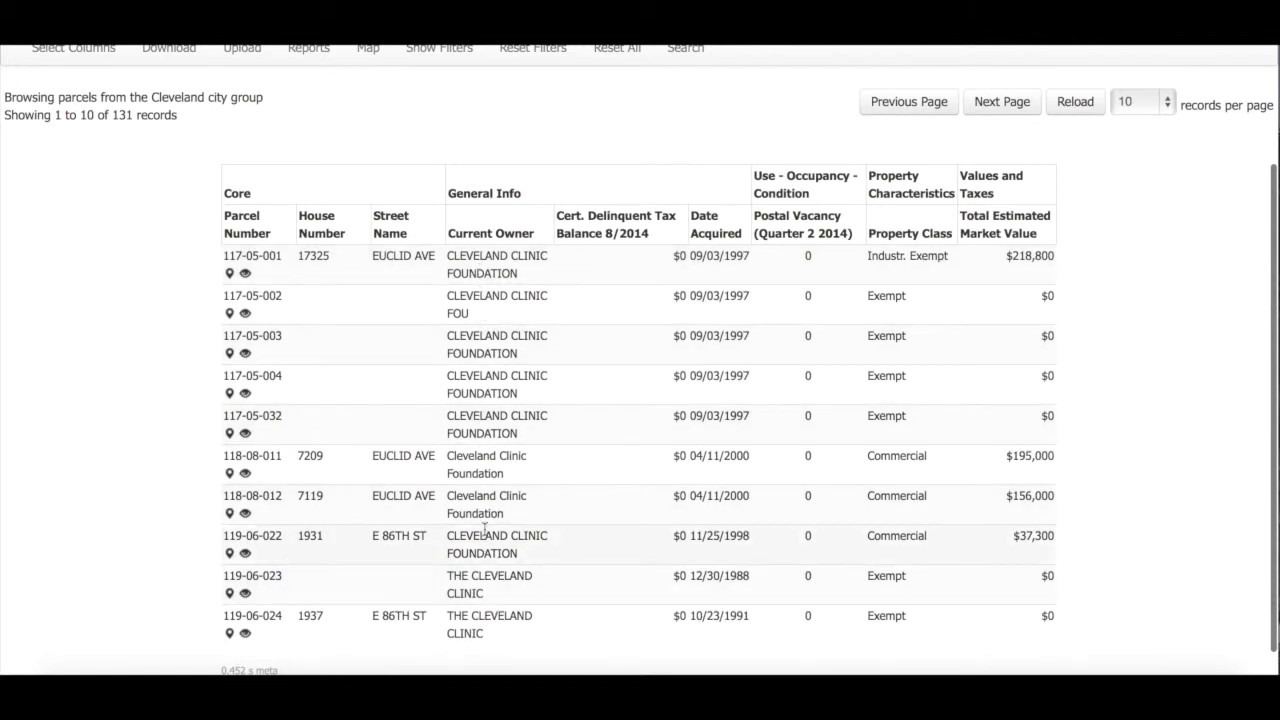
{"action": "left_click", "coordinate": [1001, 102]}
{"action": "scroll", "coordinate": [565, 380], "scroll_direction": "down", "scroll_amount": 3}
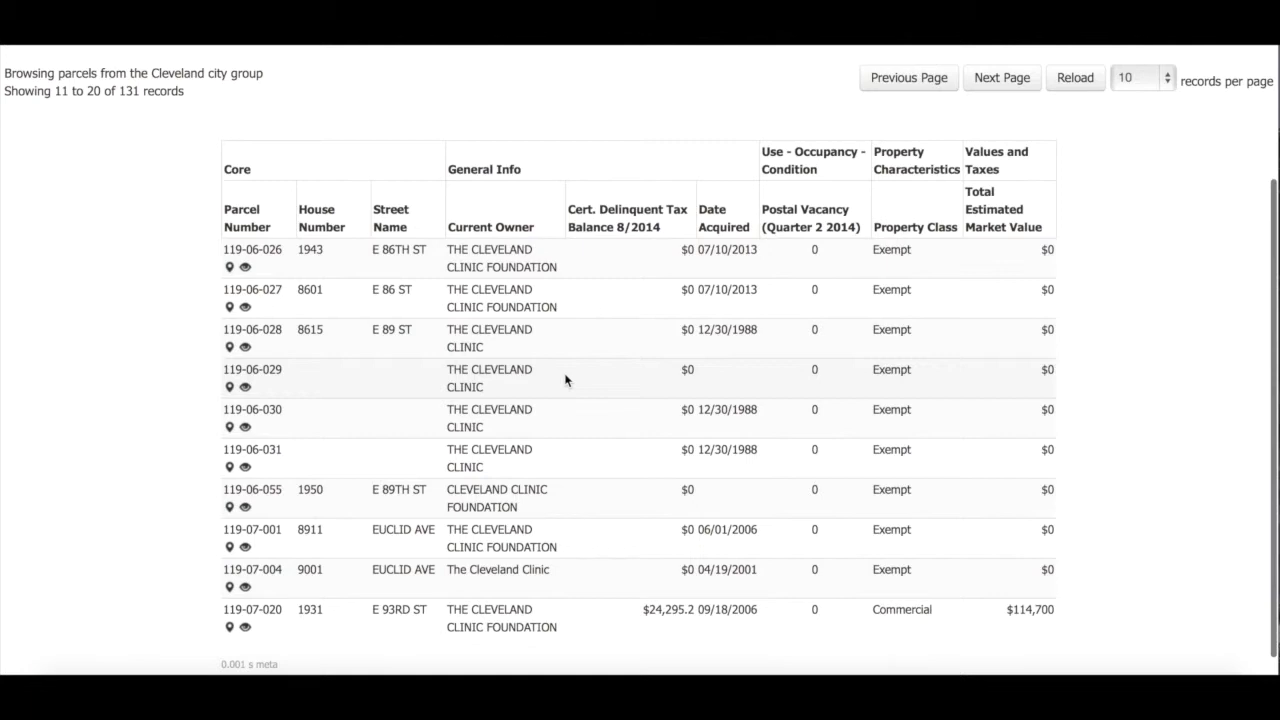
{"action": "scroll", "coordinate": [502, 335], "scroll_direction": "up", "scroll_amount": 1}
{"action": "scroll", "coordinate": [502, 335], "scroll_direction": "up", "scroll_amount": 3}
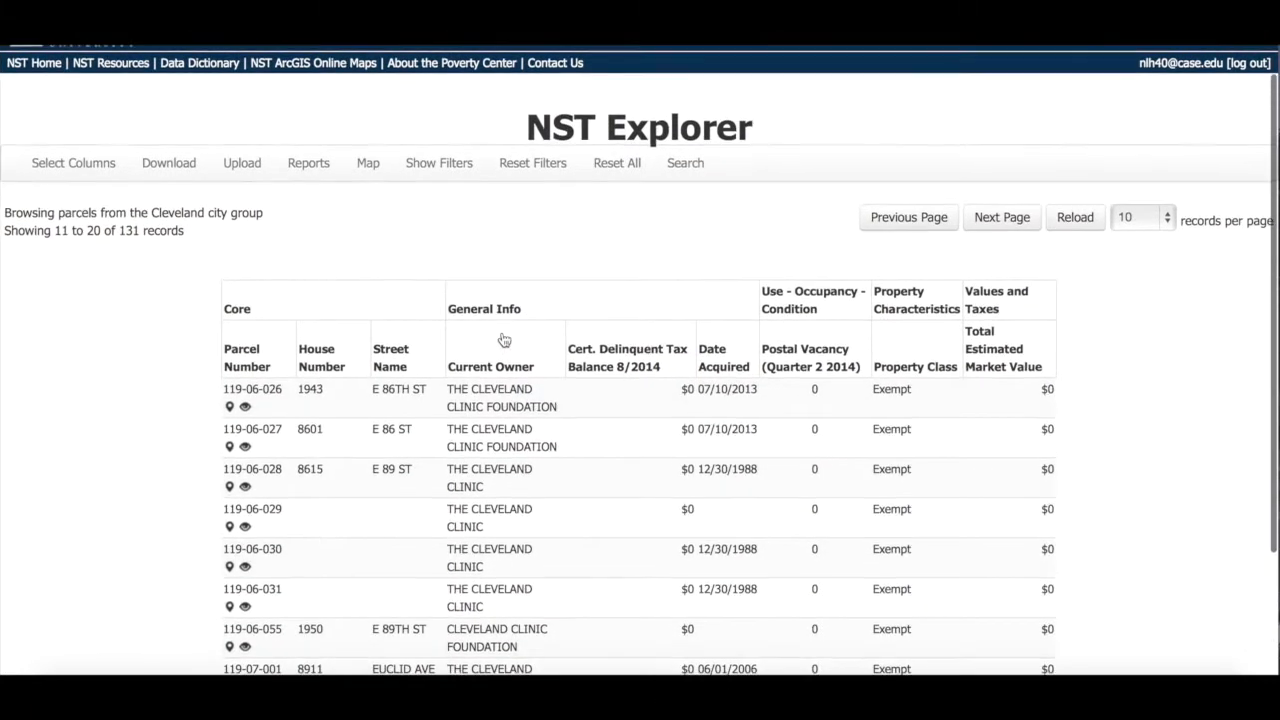
{"action": "left_click", "coordinate": [430, 165]}
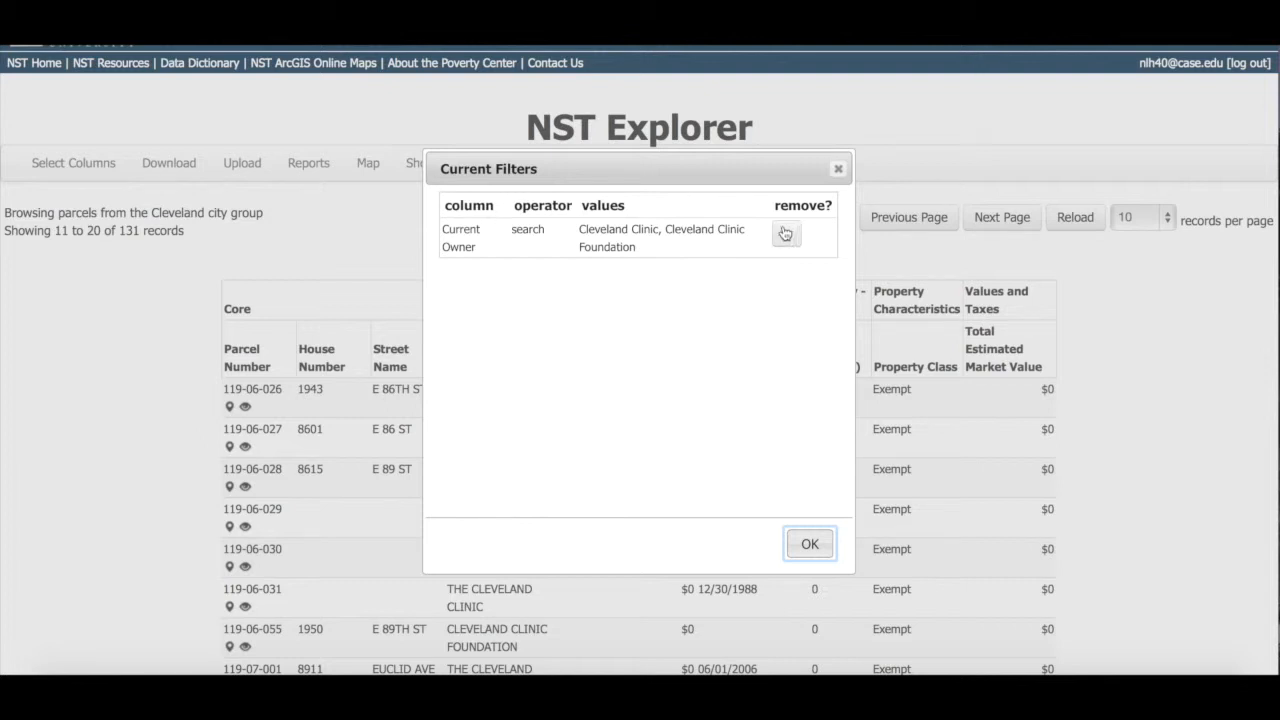
{"action": "left_click", "coordinate": [810, 545]}
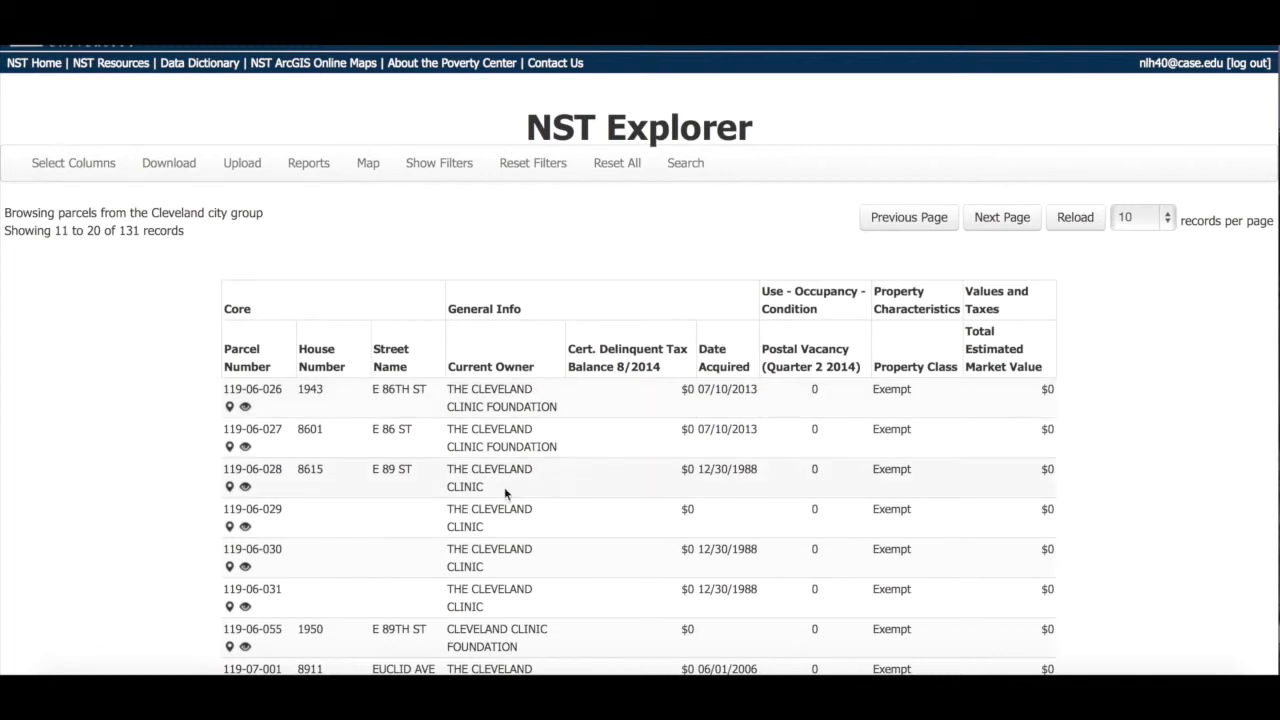
Add a Total Estimated Market Value filter with a minimum value of 100000.
{"action": "left_click", "coordinate": [1004, 348]}
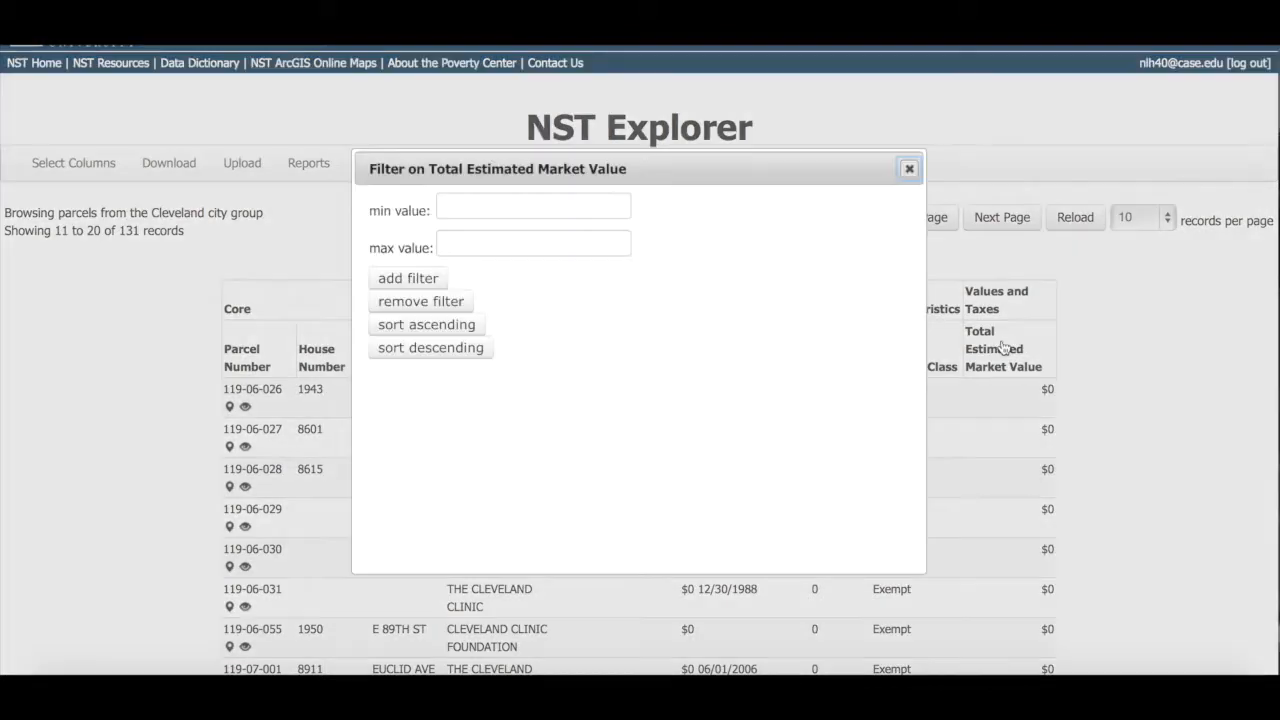
{"action": "left_click", "coordinate": [572, 204]}
{"action": "type", "text": "100000"}
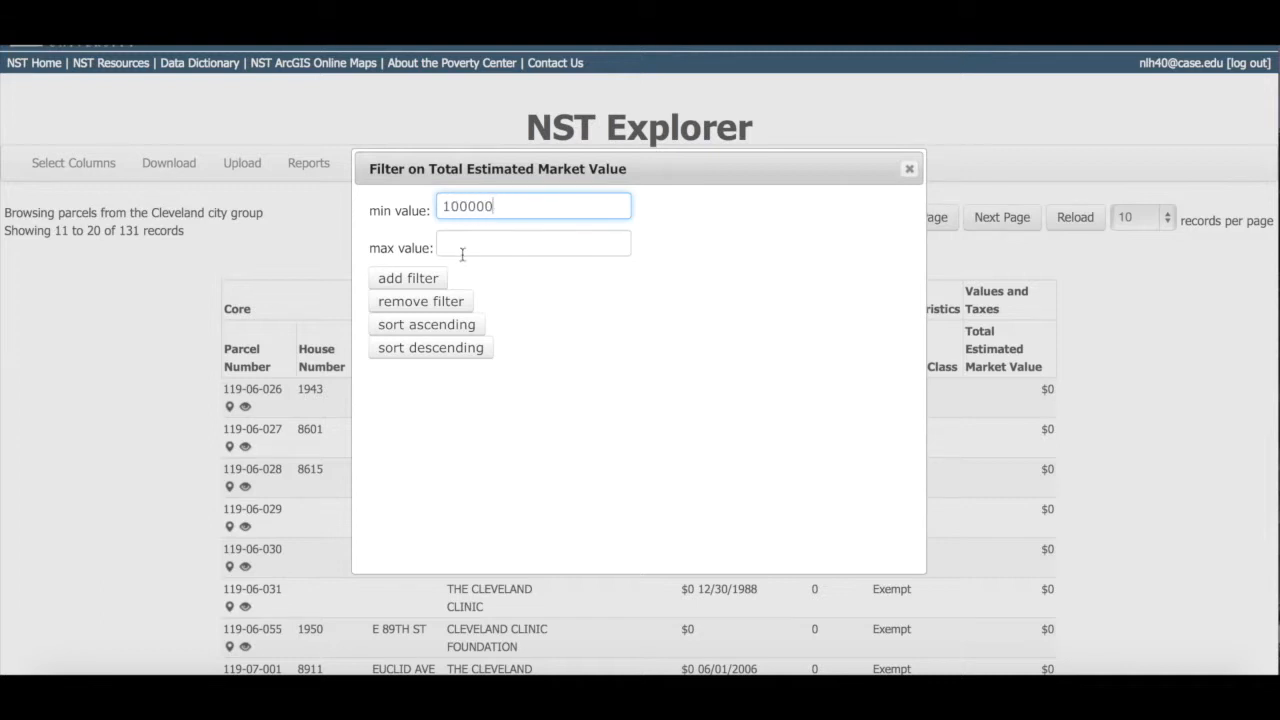
{"action": "left_click", "coordinate": [437, 278]}
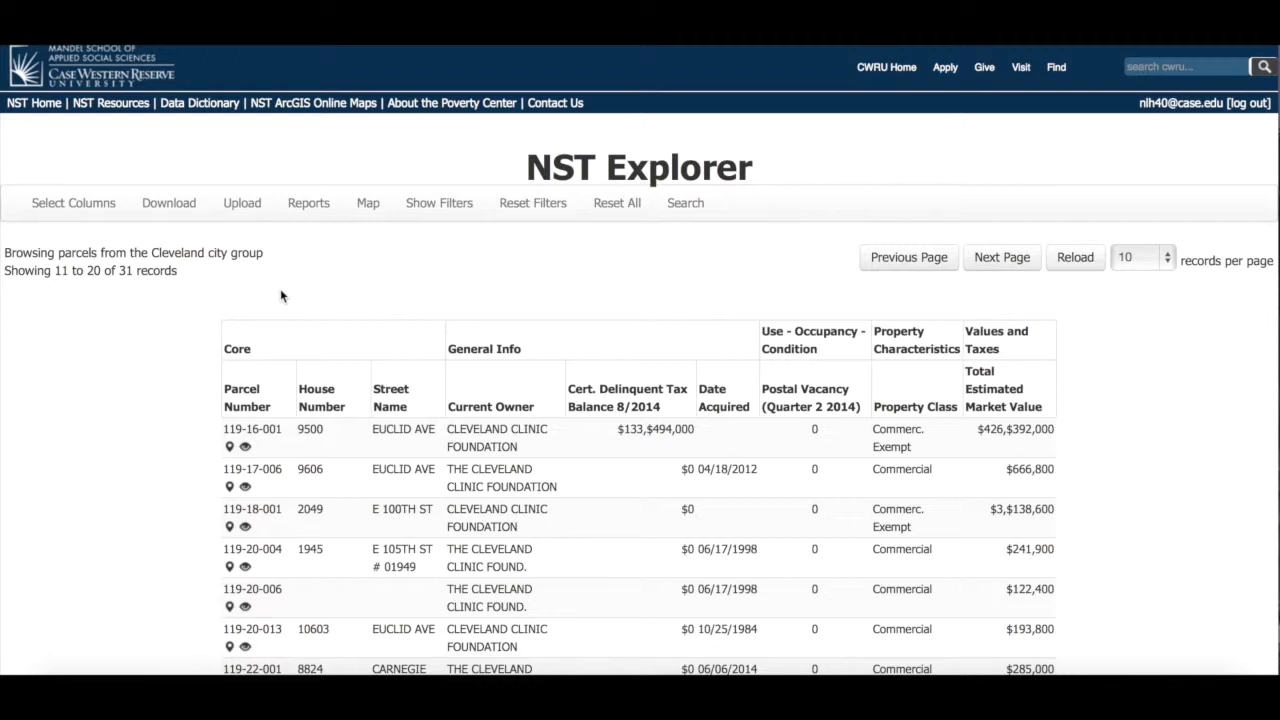
Review the list of current filters, and reset both the filters and the selected columns.
{"action": "left_click", "coordinate": [457, 217]}
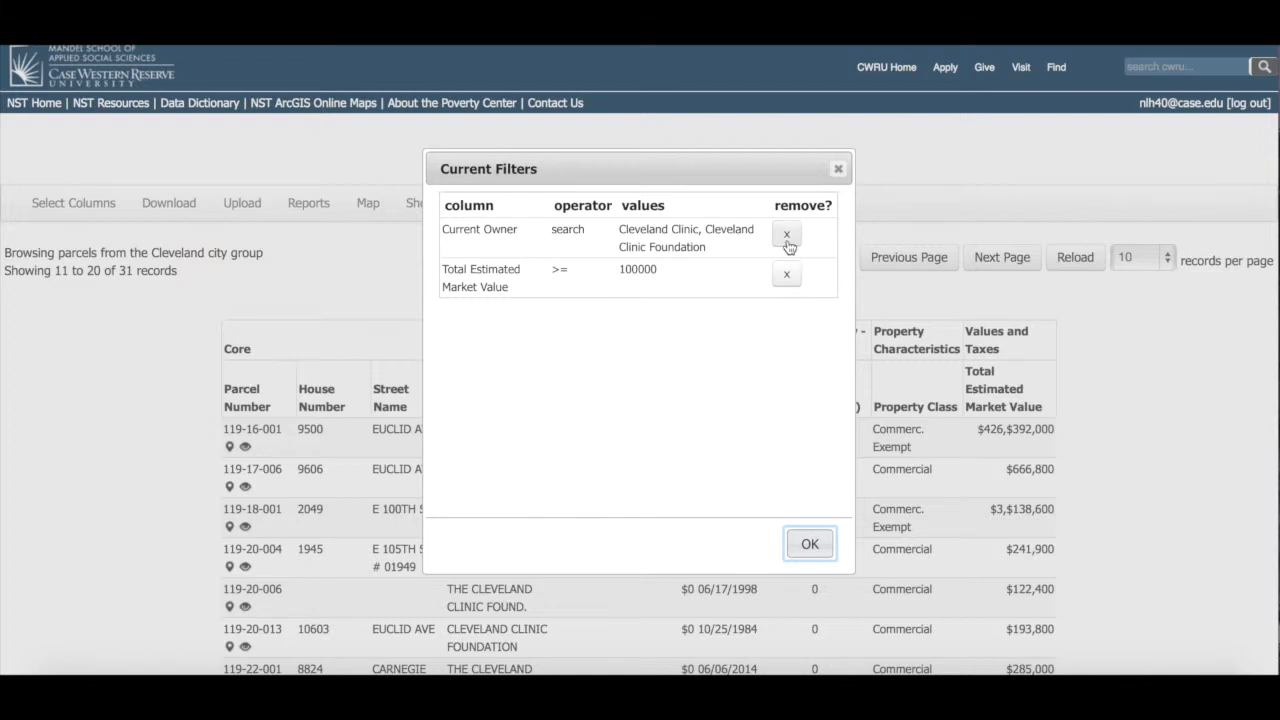
{"action": "left_click", "coordinate": [838, 169]}
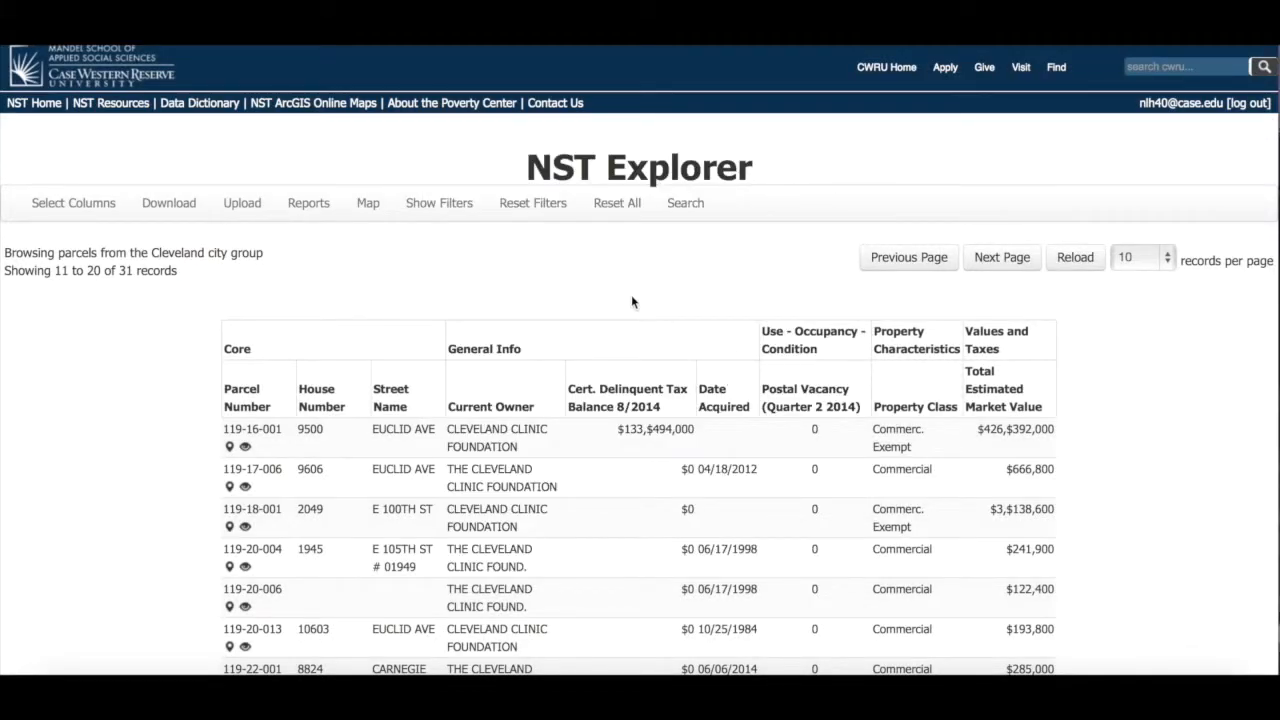
{"action": "left_click", "coordinate": [541, 220]}
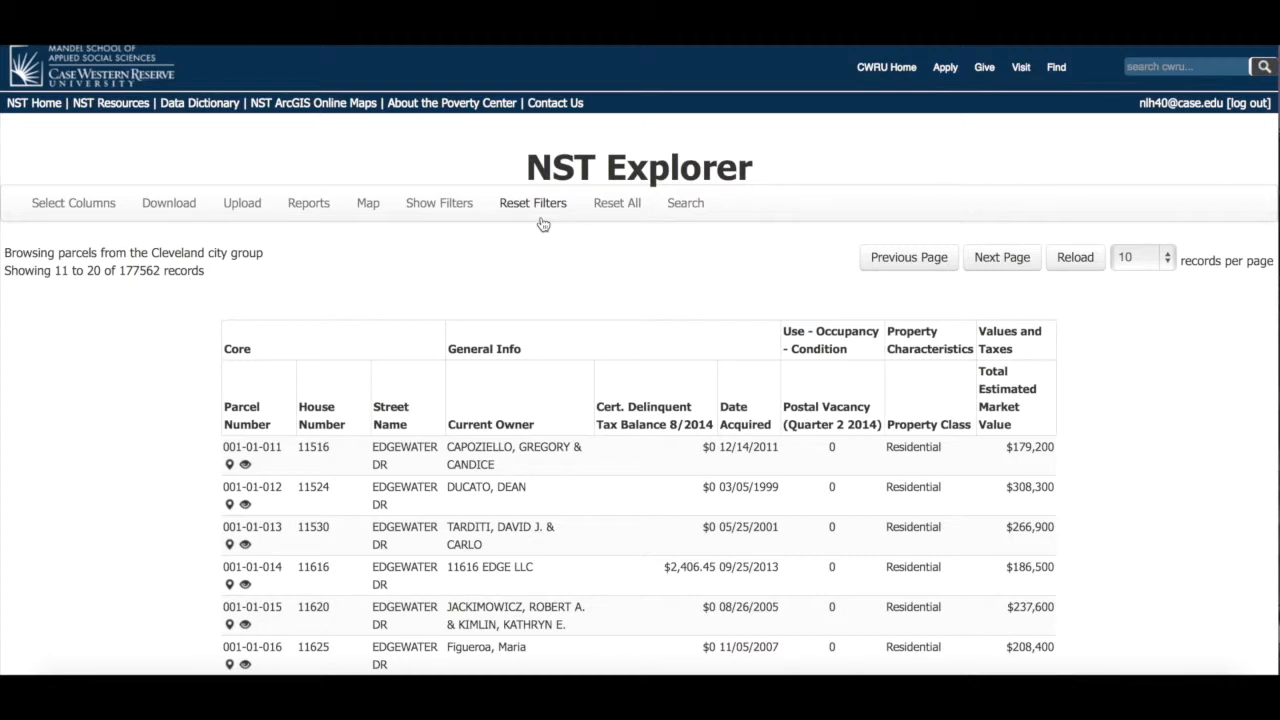
{"action": "left_click", "coordinate": [619, 211]}
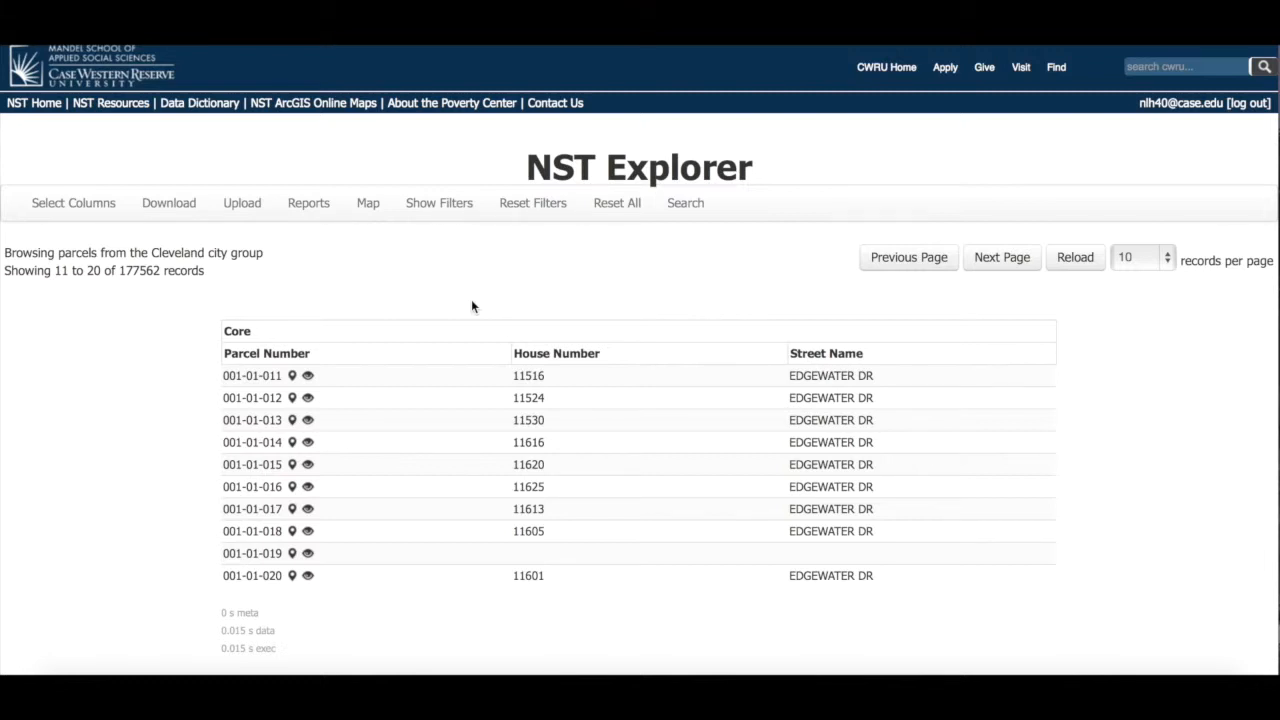
Add the Cert. Delinquent Tax Balance 8/2014 column from the General Info group to the parcel table.
{"action": "left_click", "coordinate": [108, 201]}
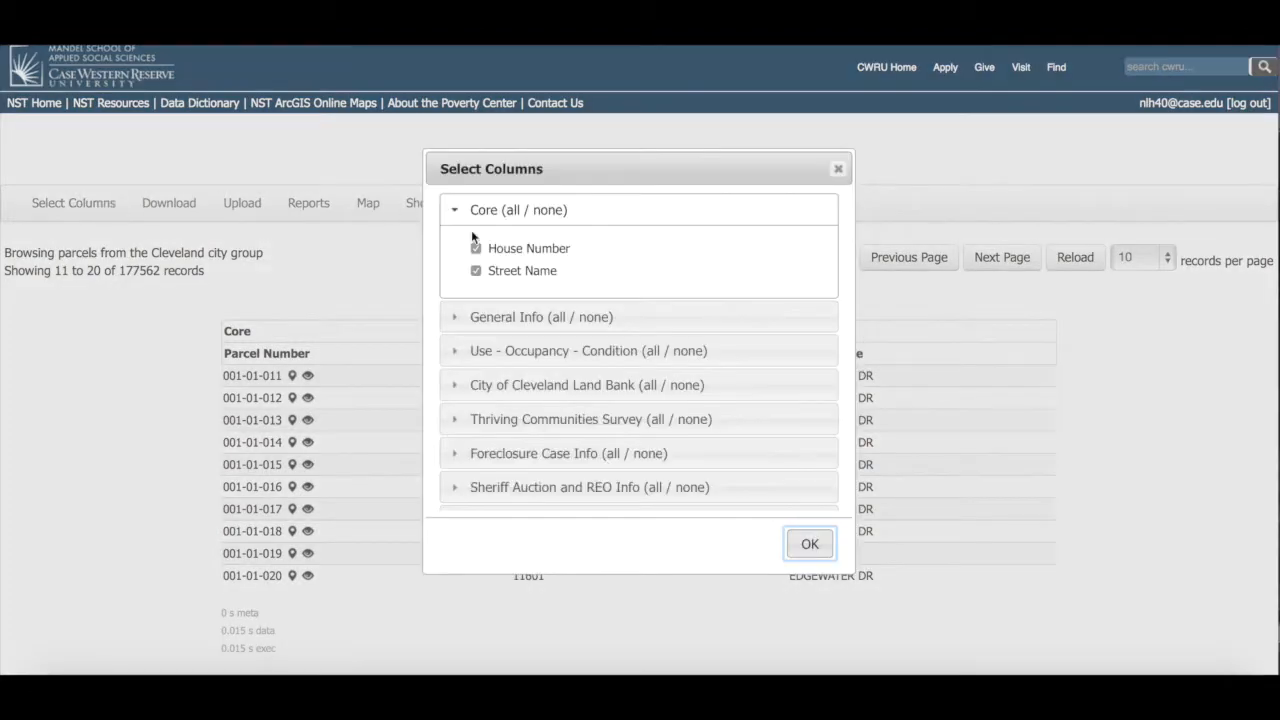
{"action": "left_click", "coordinate": [550, 317]}
{"action": "left_click", "coordinate": [589, 330]}
{"action": "left_click", "coordinate": [826, 541]}
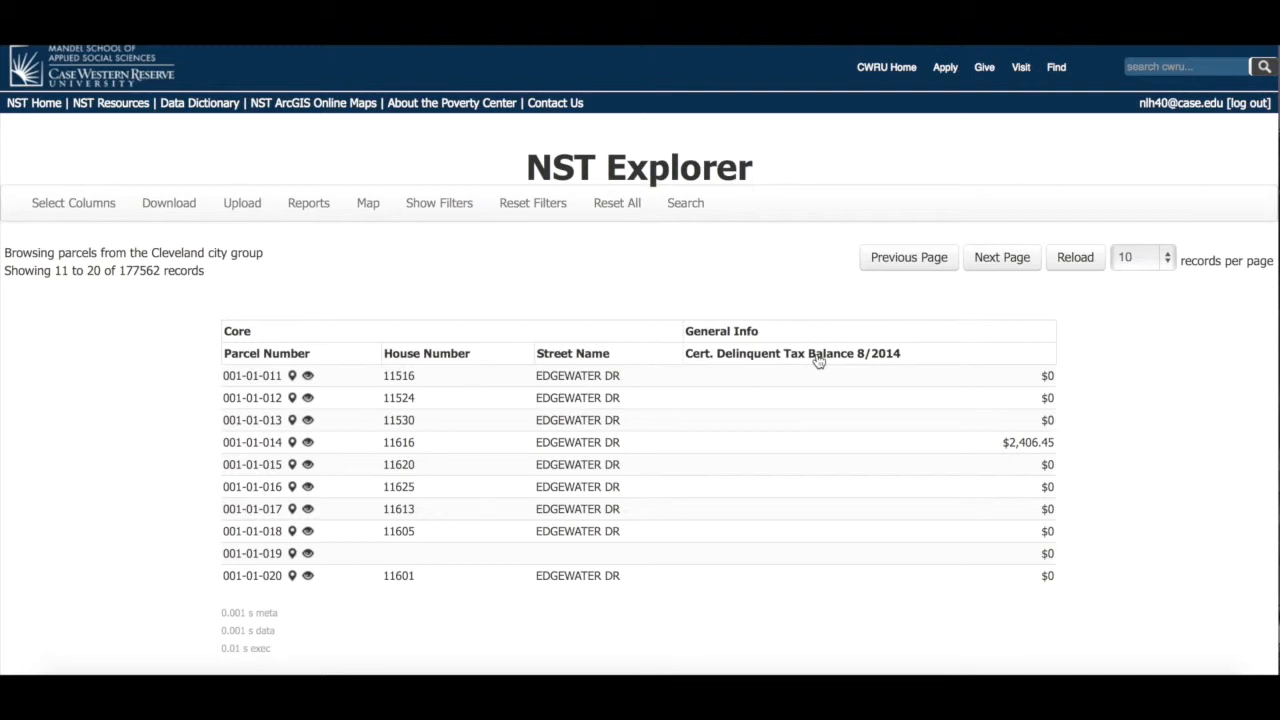
Sort the parcels by Cert. Delinquent Tax Balance 8/2014 in descending order and go back to the first page of records.
{"action": "left_click", "coordinate": [818, 361]}
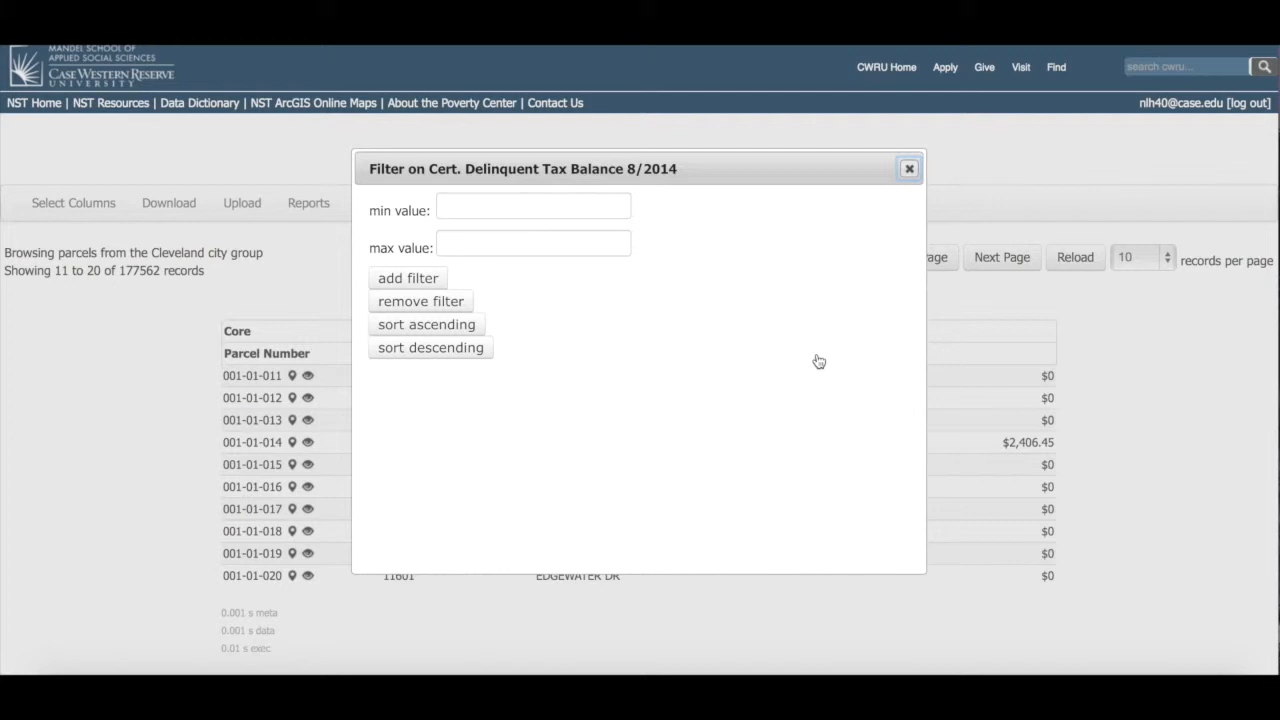
{"action": "left_click", "coordinate": [485, 348]}
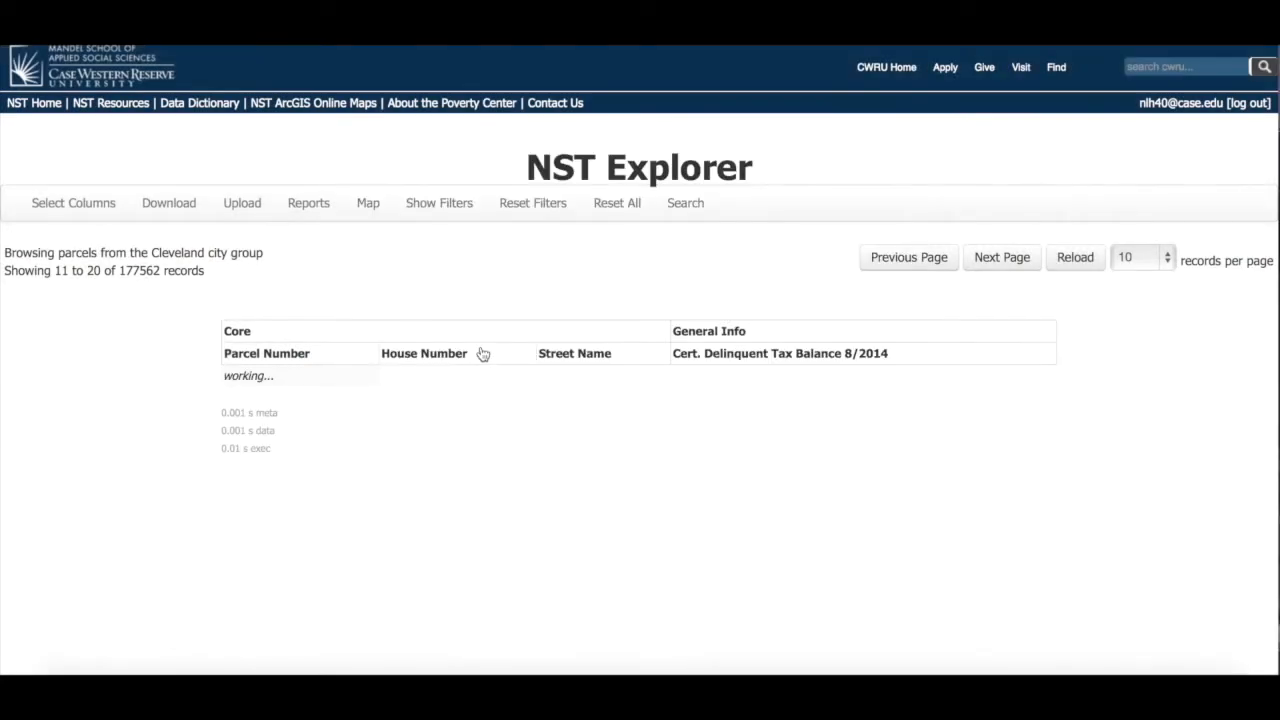
{"action": "left_click", "coordinate": [932, 259]}
{"action": "left_click", "coordinate": [879, 255]}
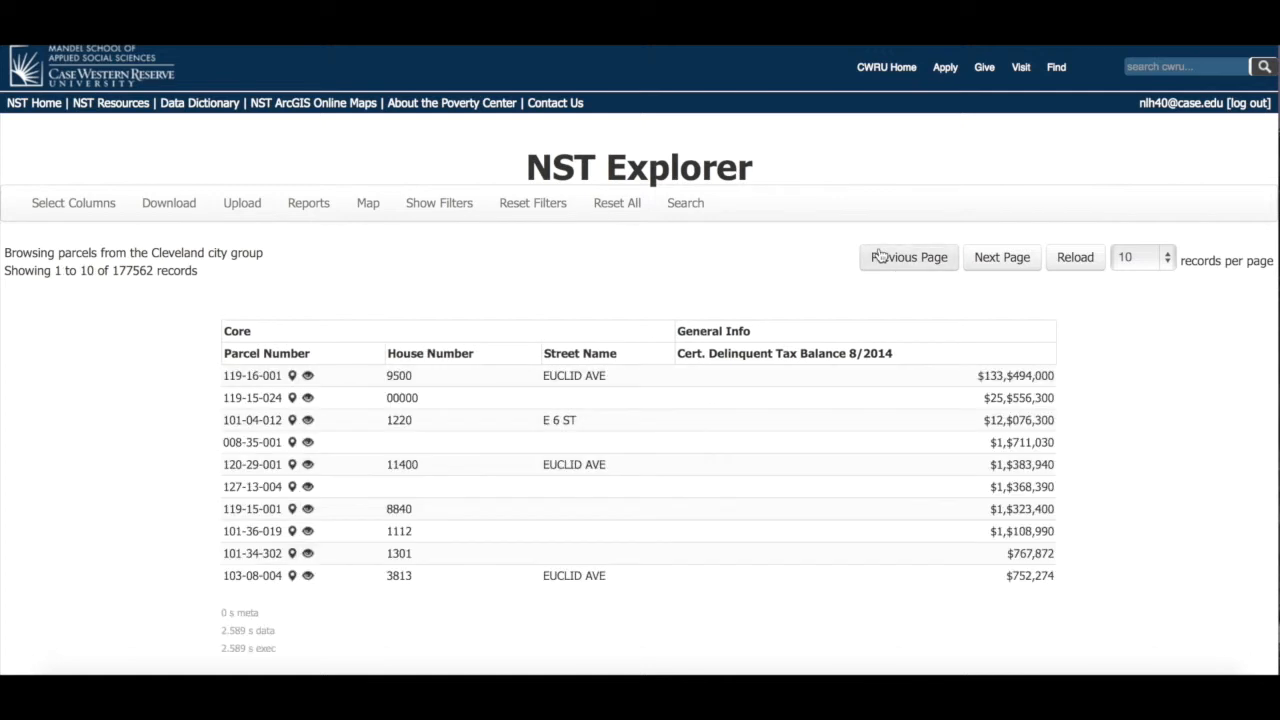